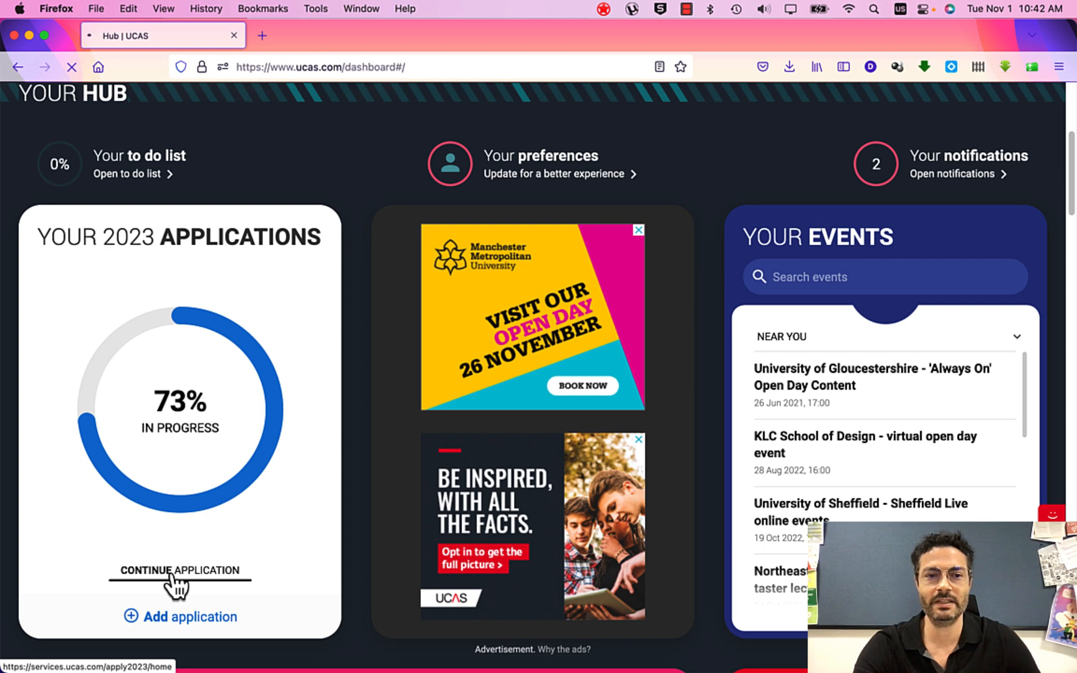
# Step: Continue the 2023 application and open its Education section
pyautogui.click(177, 585)
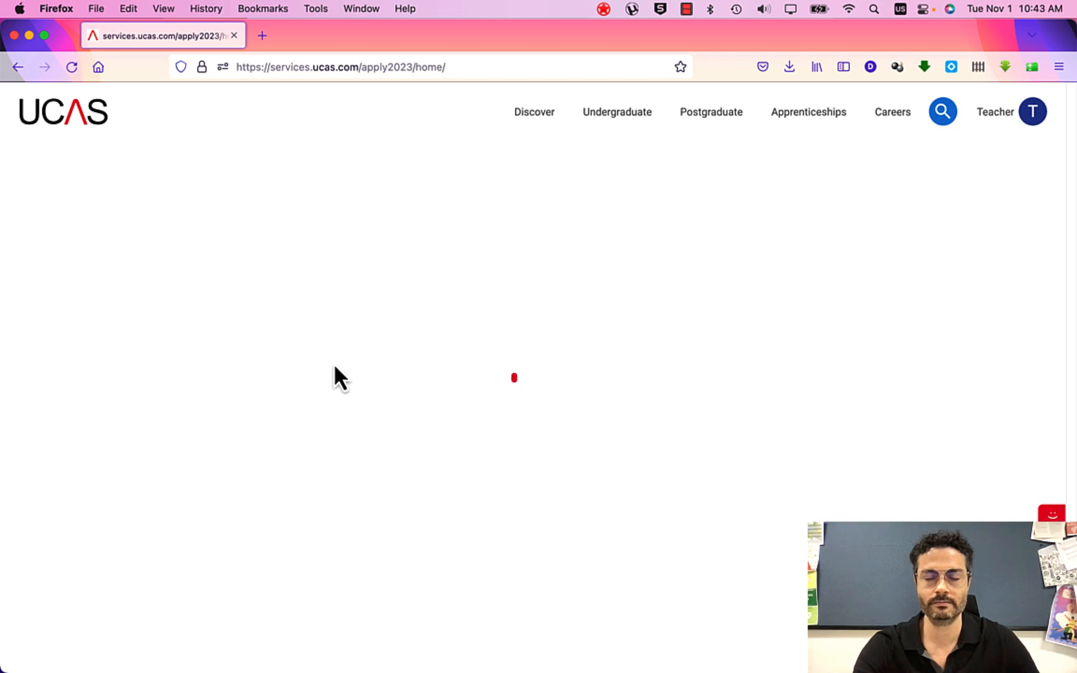
pyautogui.scroll(-5, 335, 377)
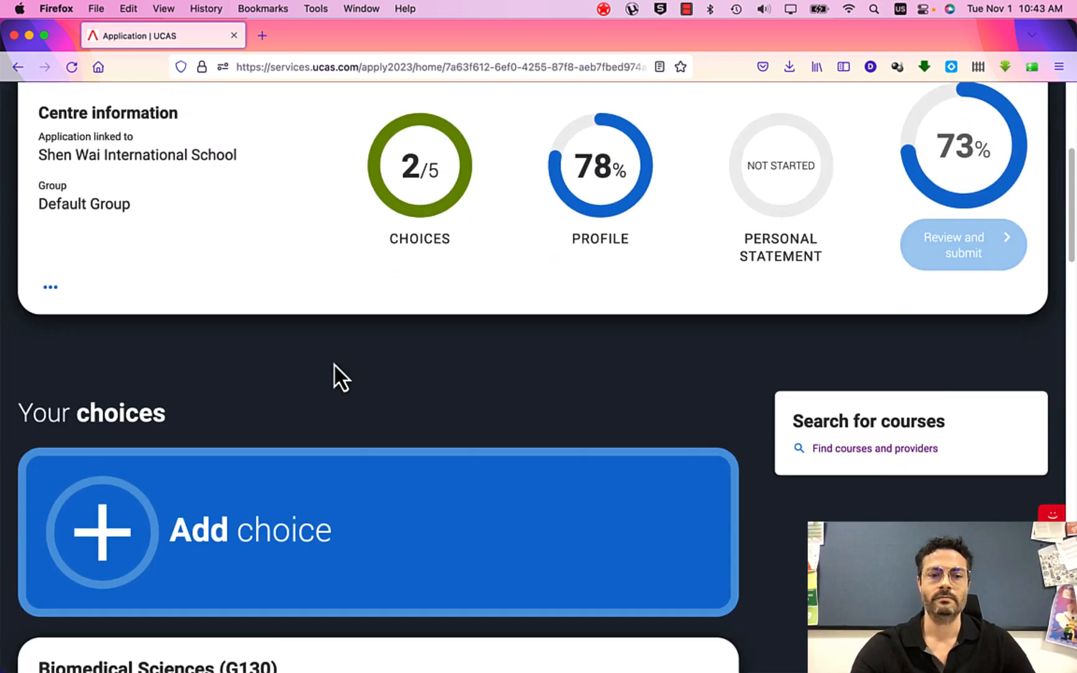
pyautogui.scroll(-15, 335, 365)
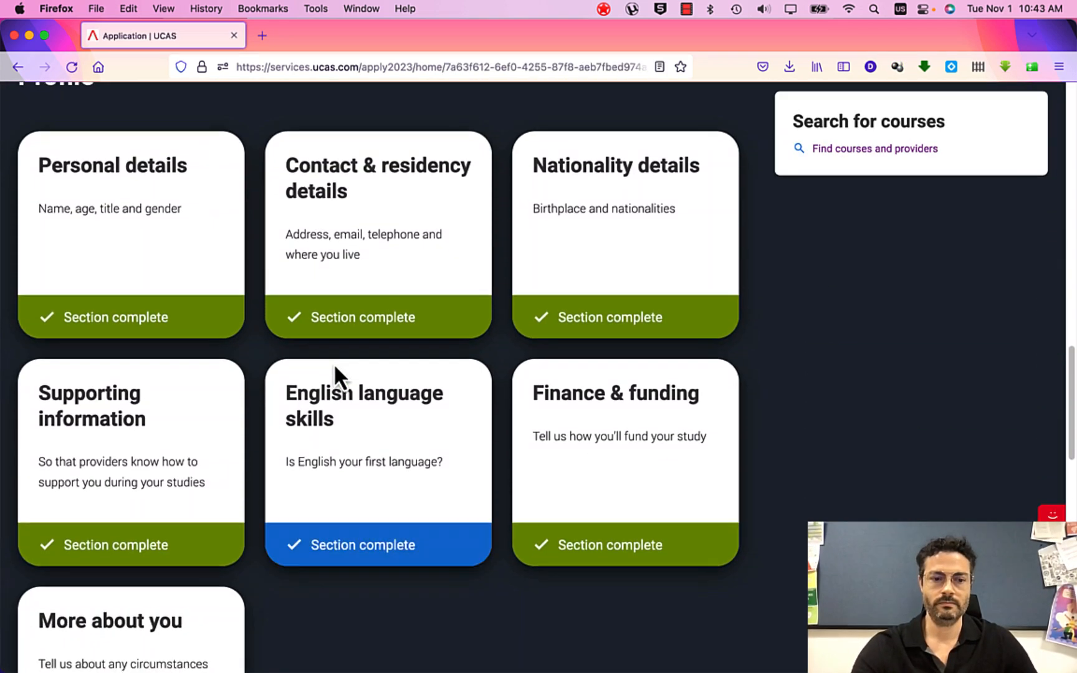
pyautogui.scroll(-8, 336, 374)
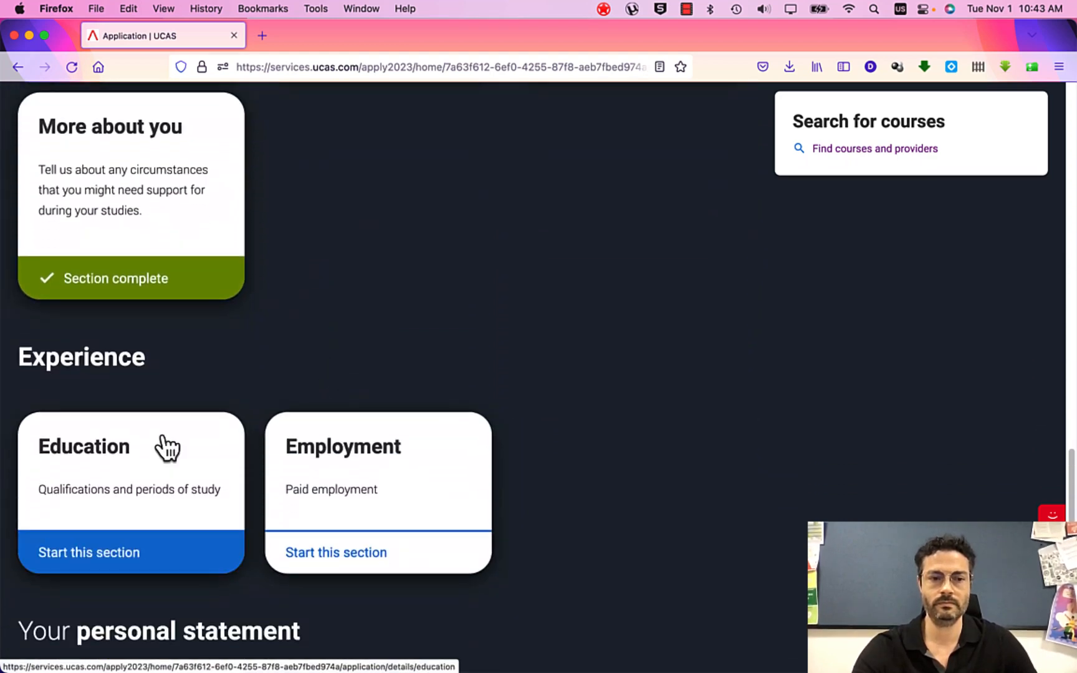
pyautogui.click(89, 556)
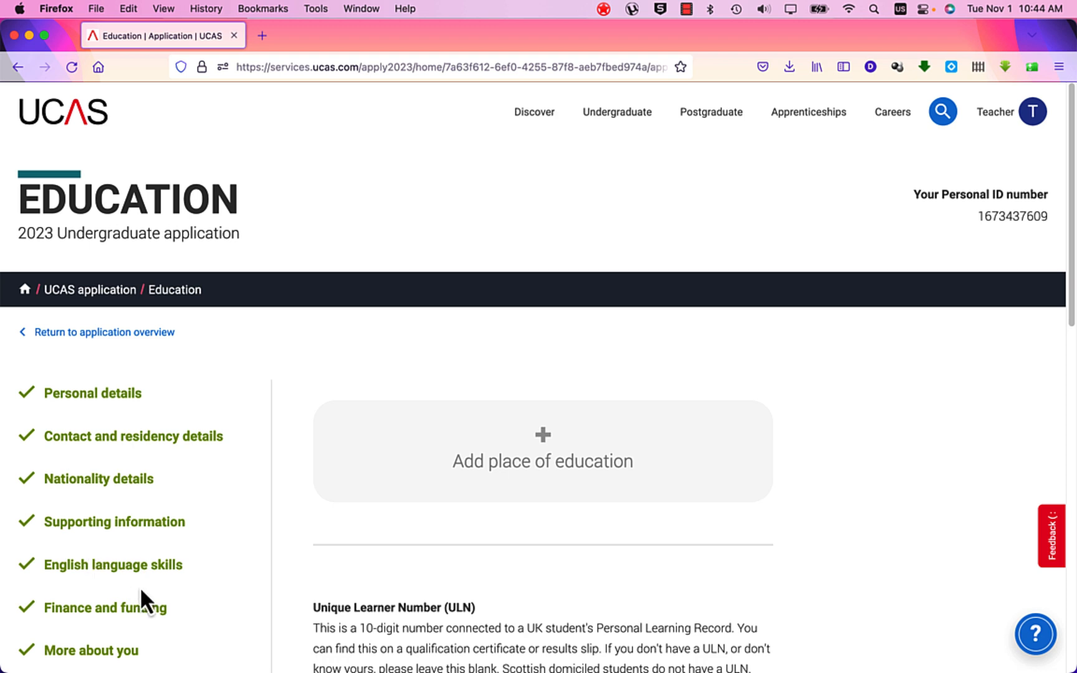
# Step: Start a new place of education entry and choose Shen Wai International School as the school
pyautogui.scroll(-3, 340, 548)
pyautogui.scroll(-2, 447, 505)
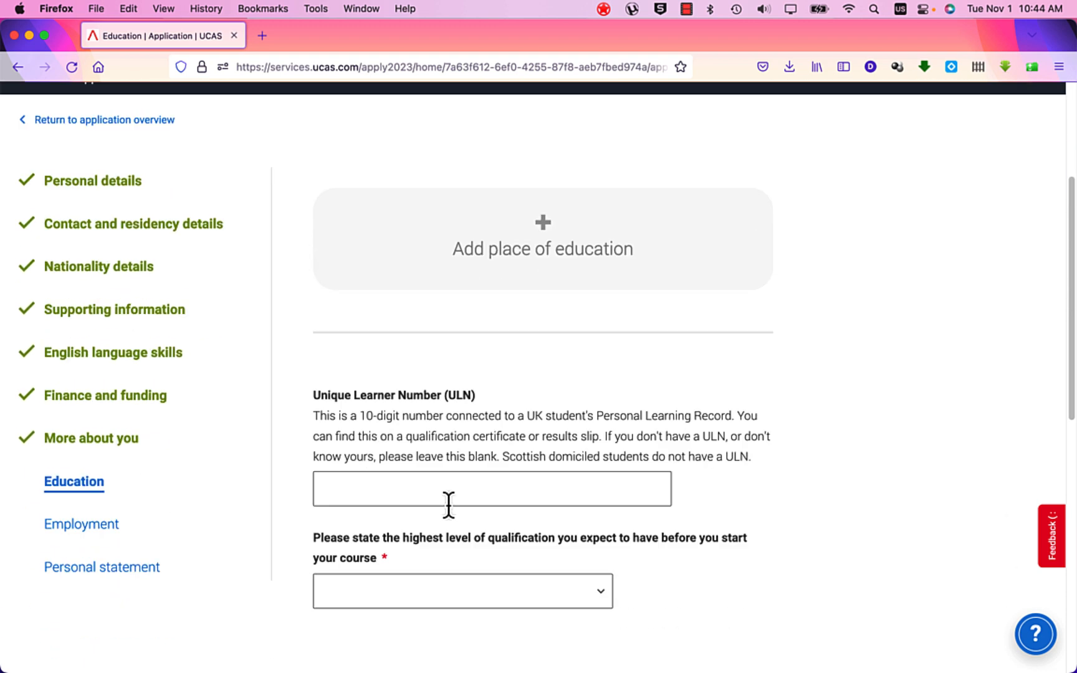
pyautogui.scroll(2, 449, 504)
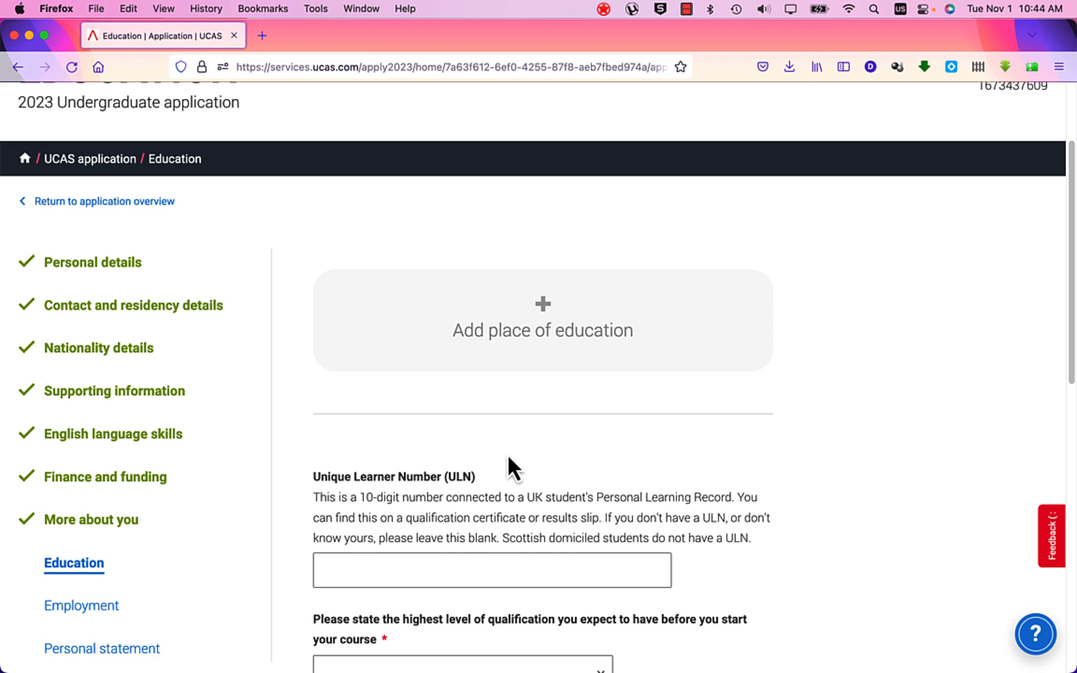
pyautogui.click(526, 329)
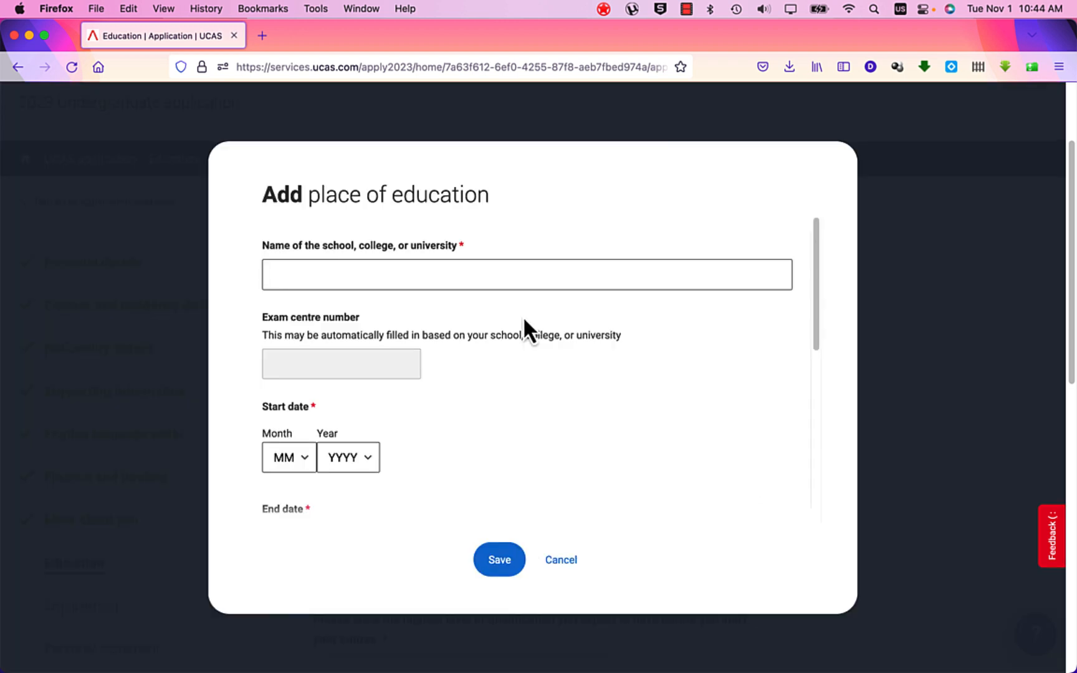
pyautogui.click(366, 284)
pyautogui.write('SHen Wai')
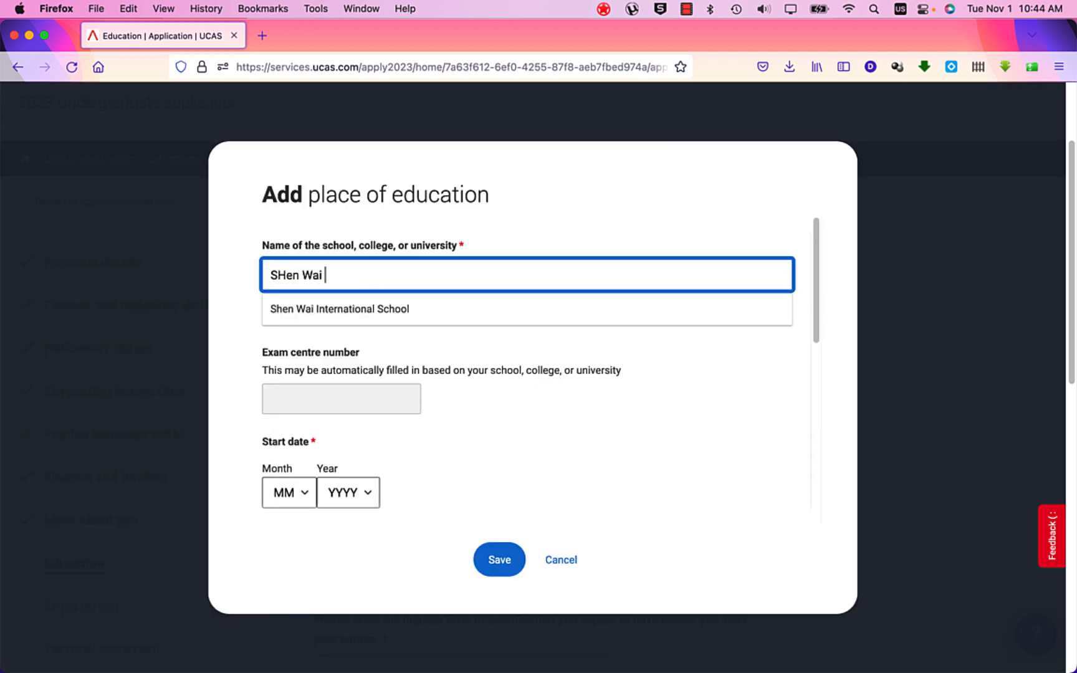
pyautogui.click(372, 313)
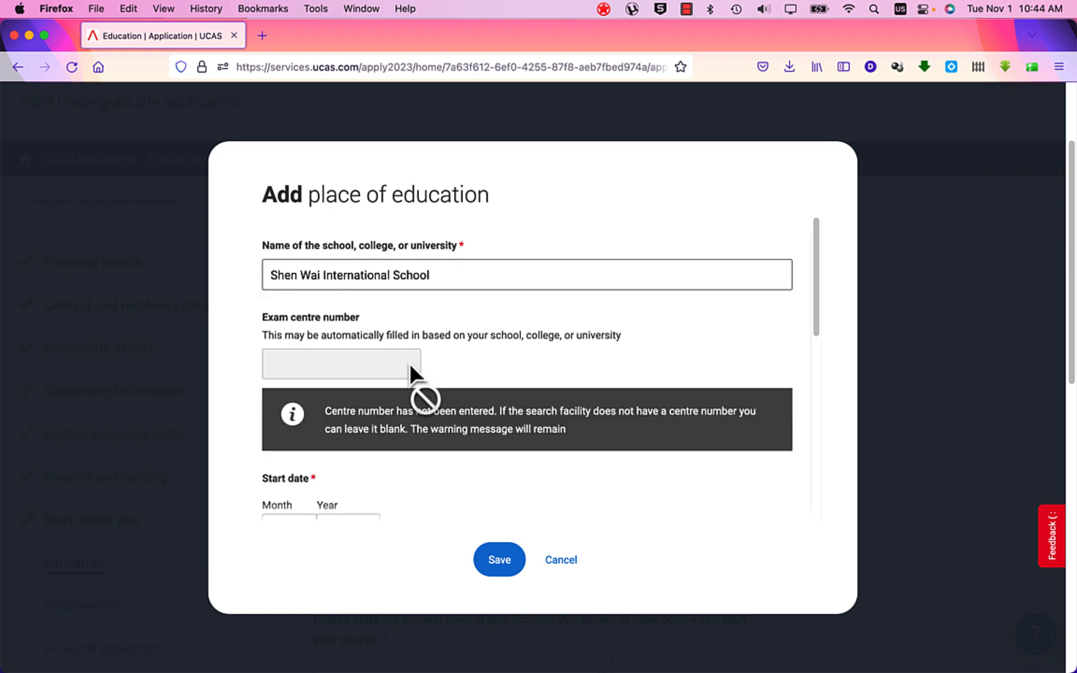
# Step: Set the start date at the school to month 08, year 2019
pyautogui.scroll(-5, 492, 403)
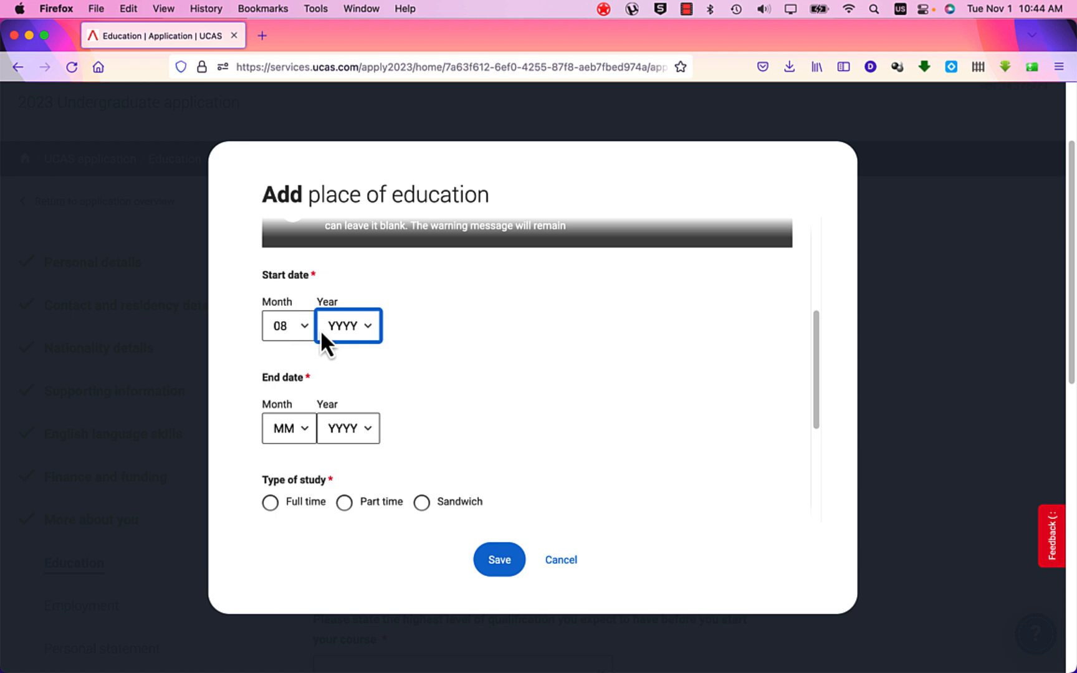
pyautogui.click(304, 326)
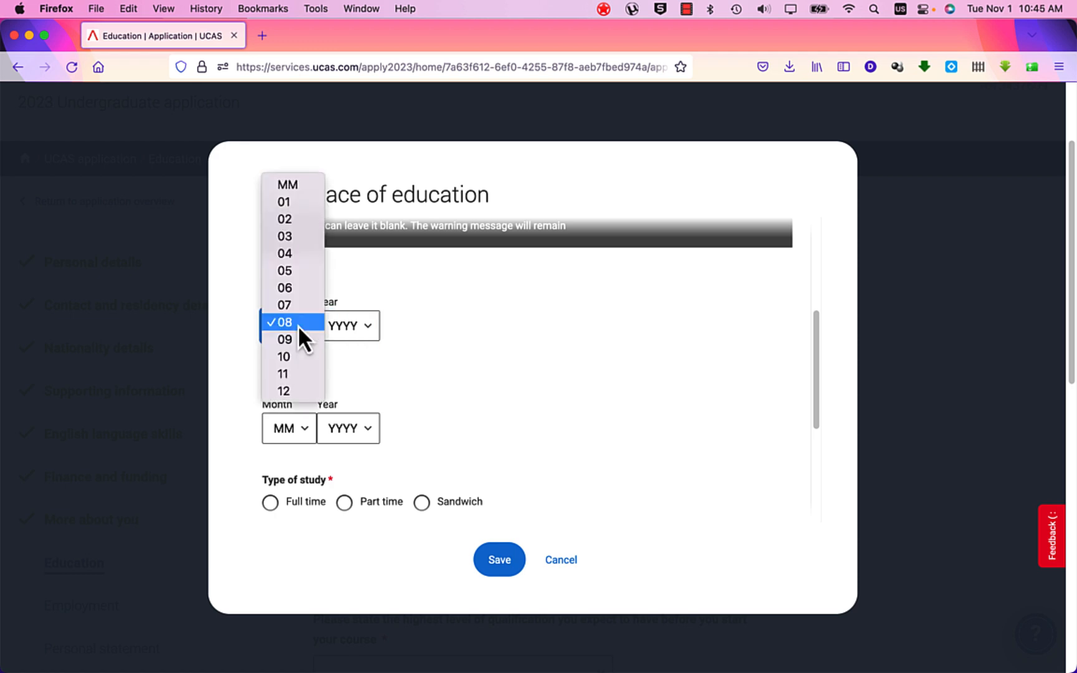
pyautogui.click(298, 324)
pyautogui.click(363, 343)
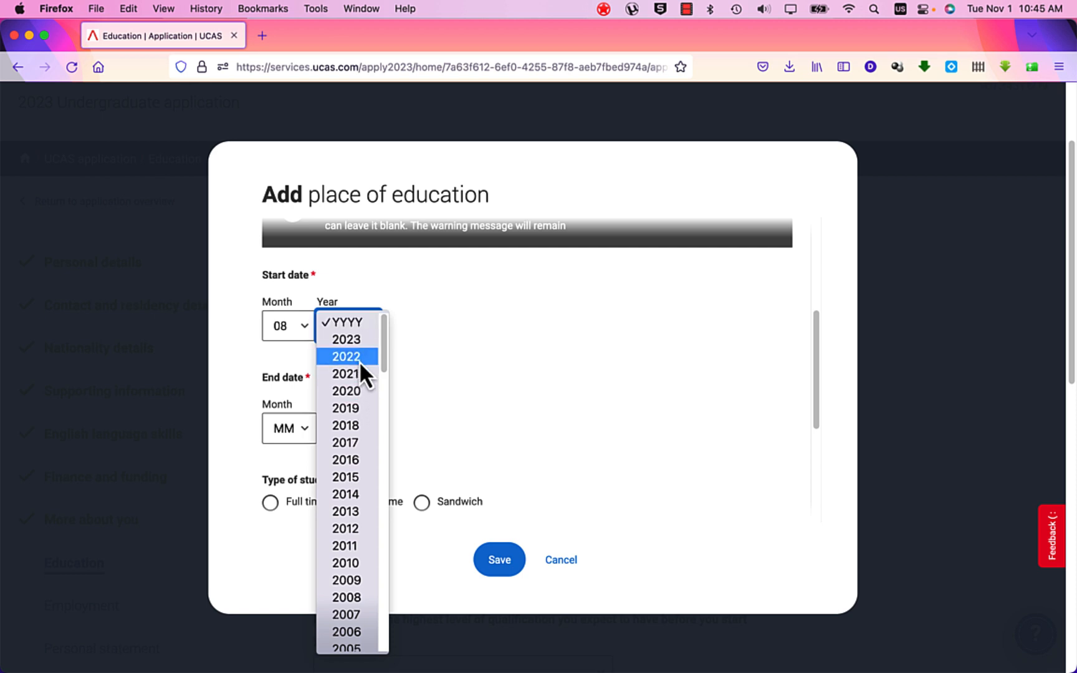
pyautogui.click(344, 406)
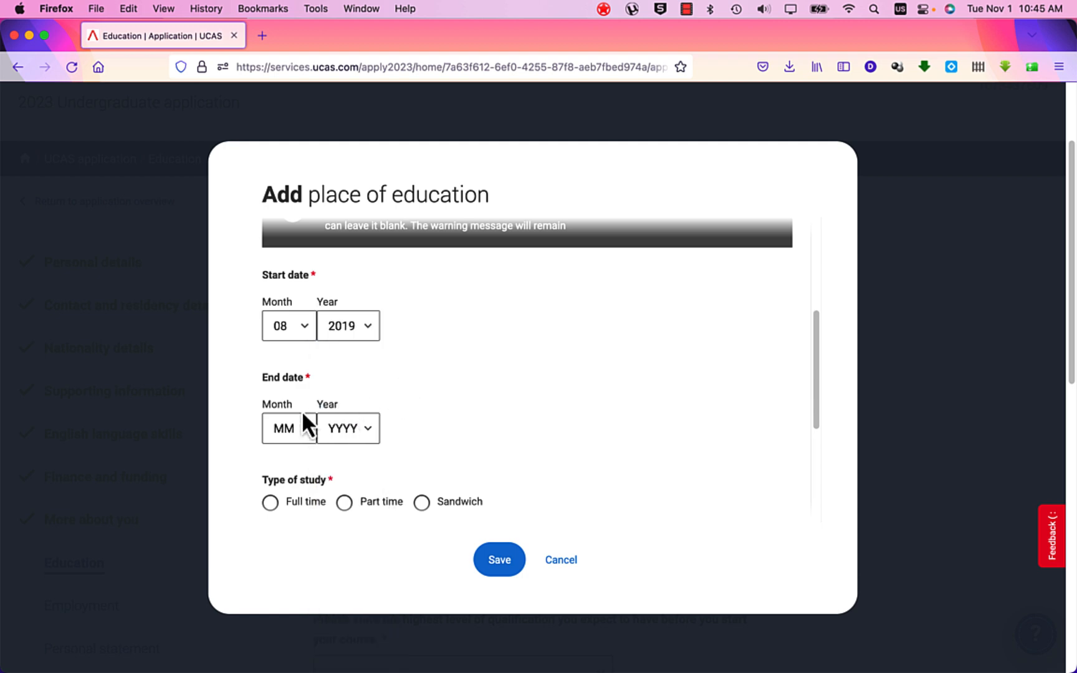
# Step: Set the end date at the school to month 06, year 2023
pyautogui.click(285, 430)
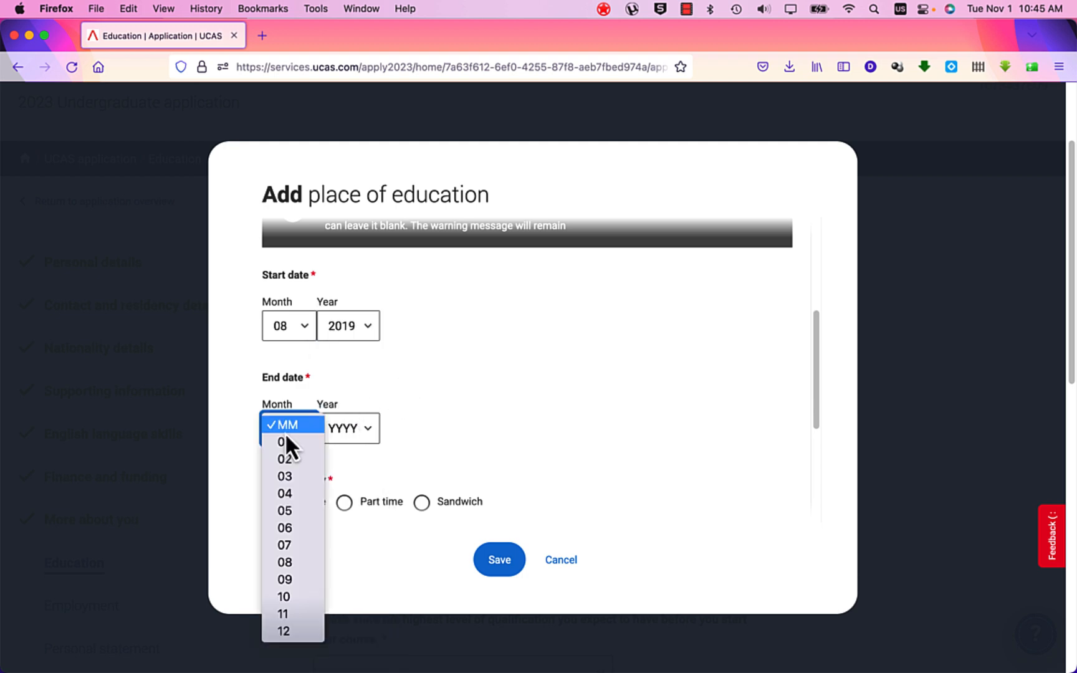
pyautogui.click(282, 529)
pyautogui.click(348, 430)
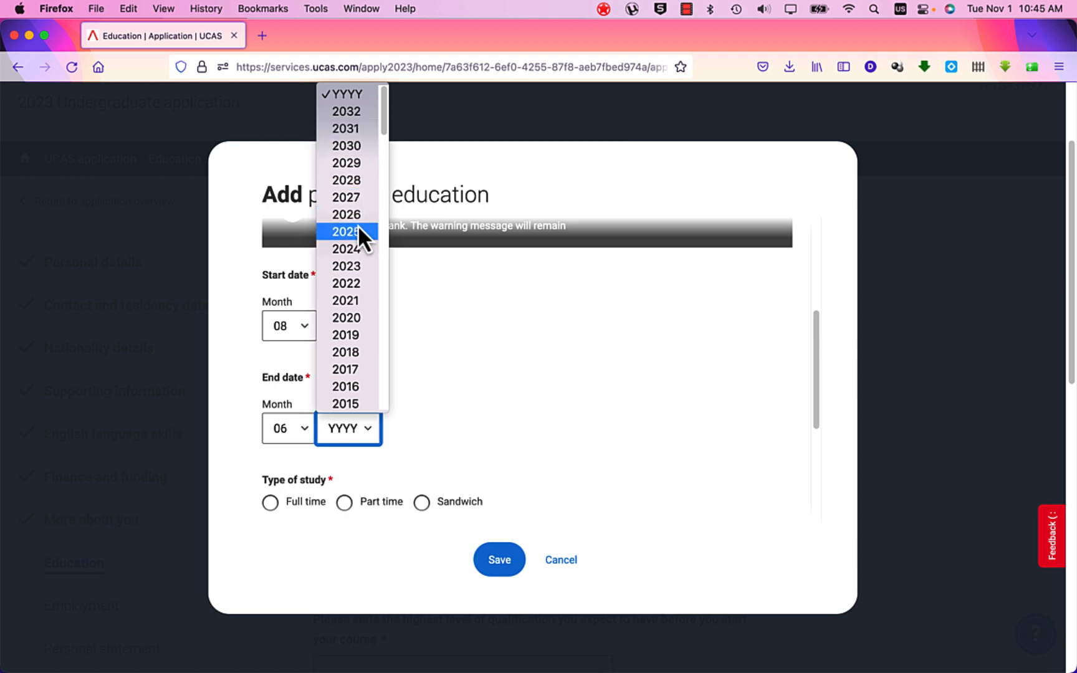
pyautogui.click(352, 265)
# Step: Mark the study type as Full time, answer Yes to having qualifications from this centre, and save the place of education
pyautogui.scroll(-2, 462, 396)
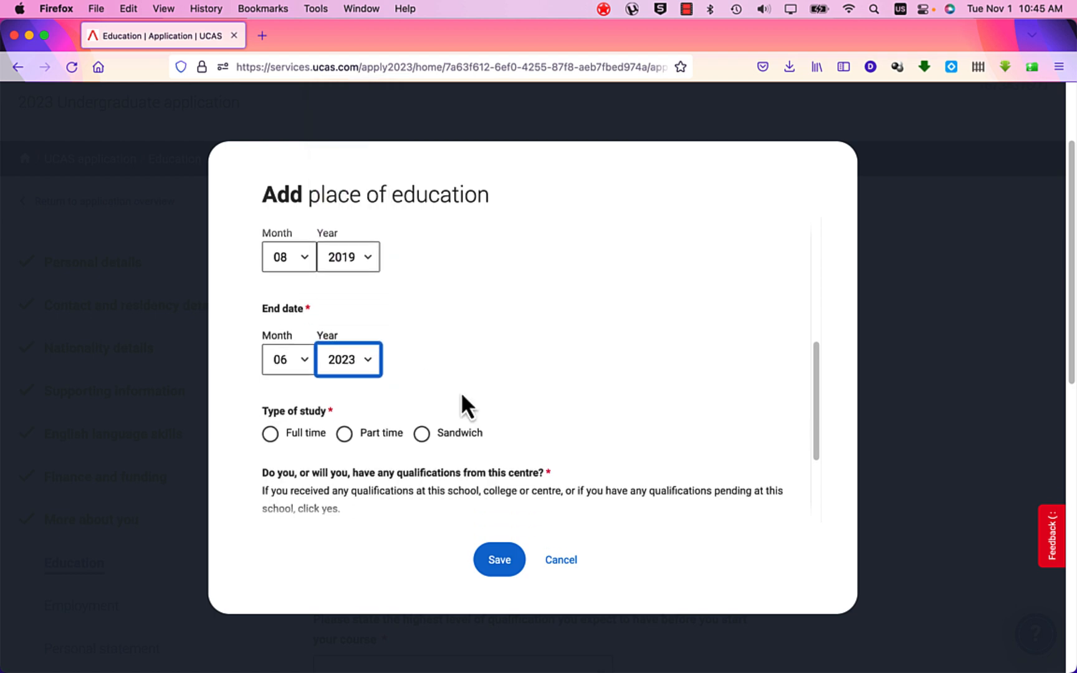
pyautogui.click(270, 433)
pyautogui.scroll(-2, 241, 438)
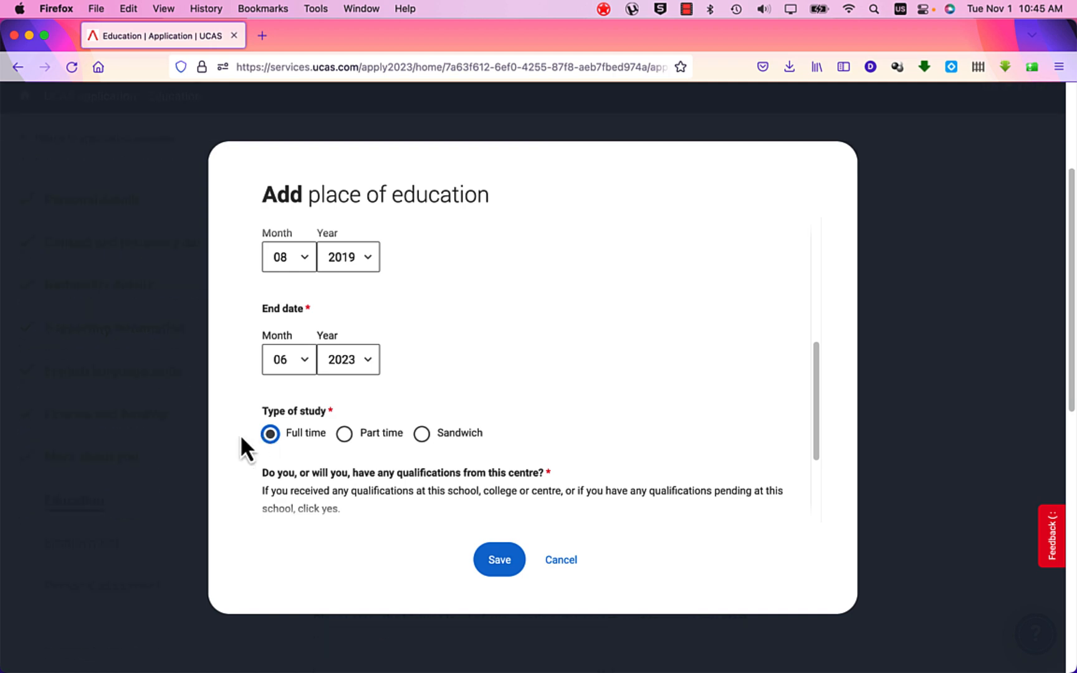
pyautogui.scroll(-4, 538, 394)
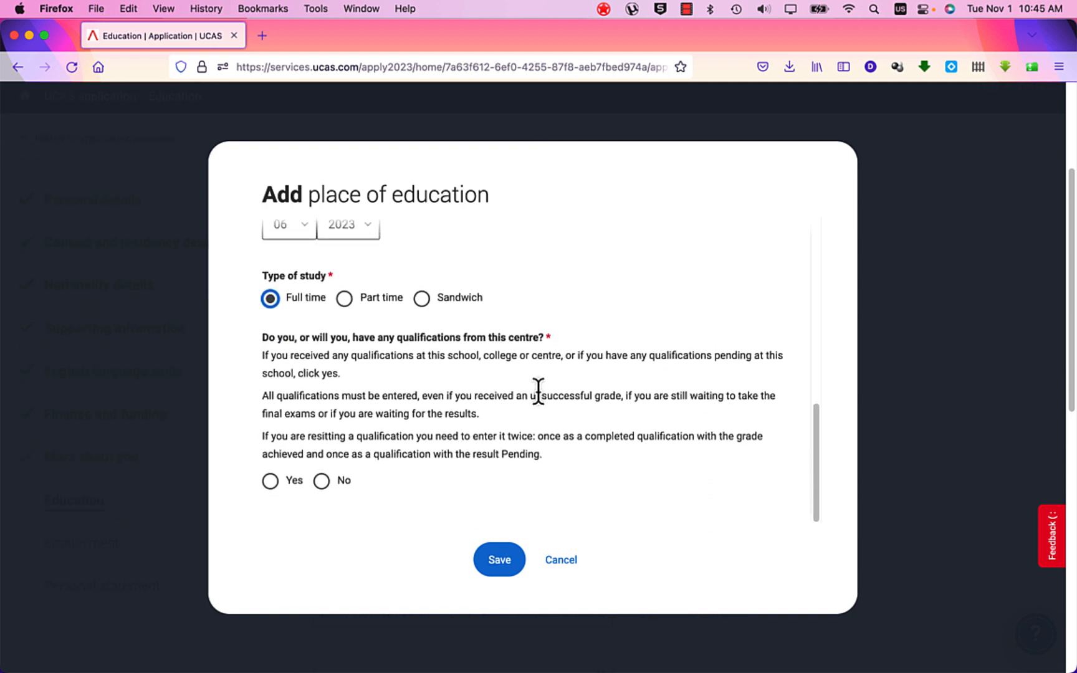
pyautogui.click(269, 481)
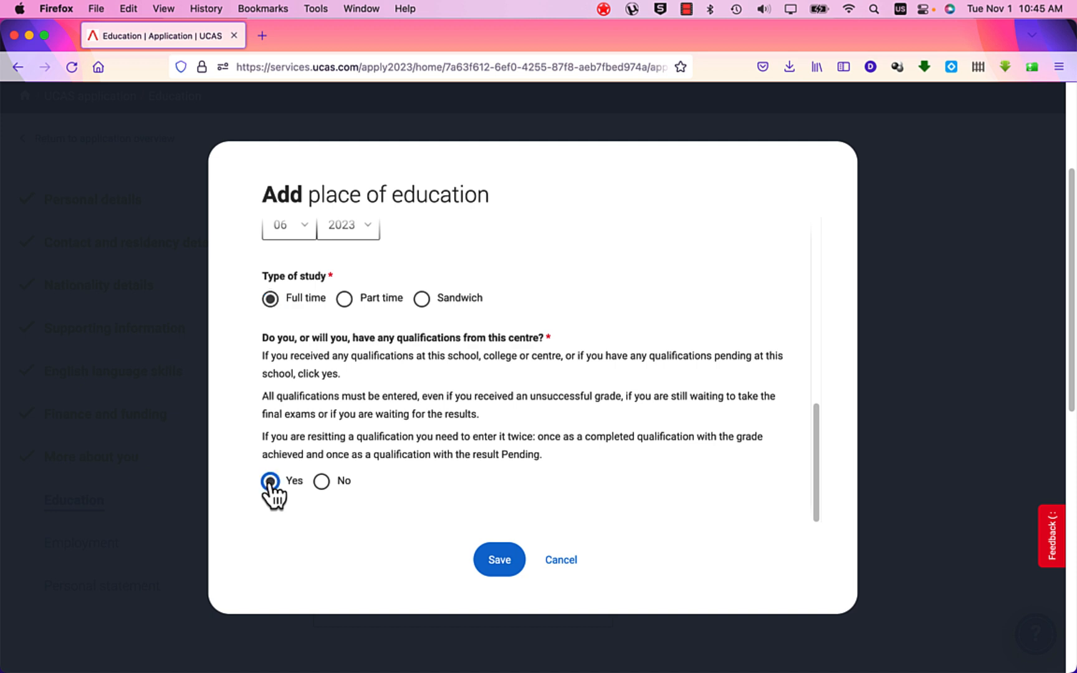
pyautogui.click(506, 558)
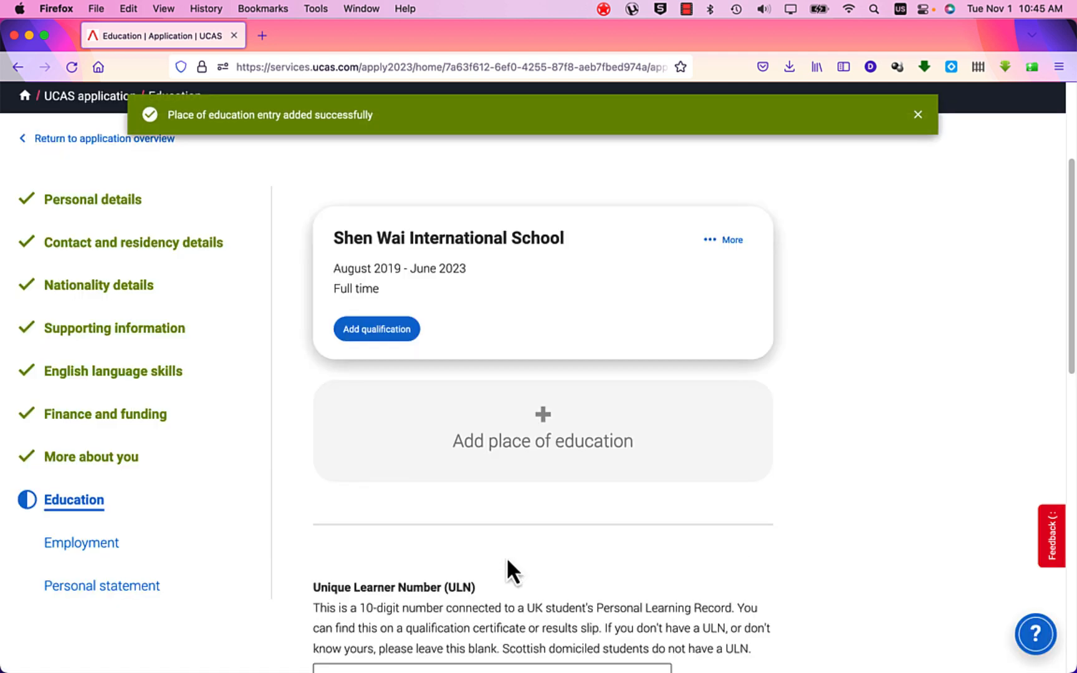
# Step: Start adding an International Baccalaureate Middle Years Programme qualification for Shen Wai International School from the qualifications shortlist
pyautogui.click(394, 333)
pyautogui.scroll(-5, 487, 360)
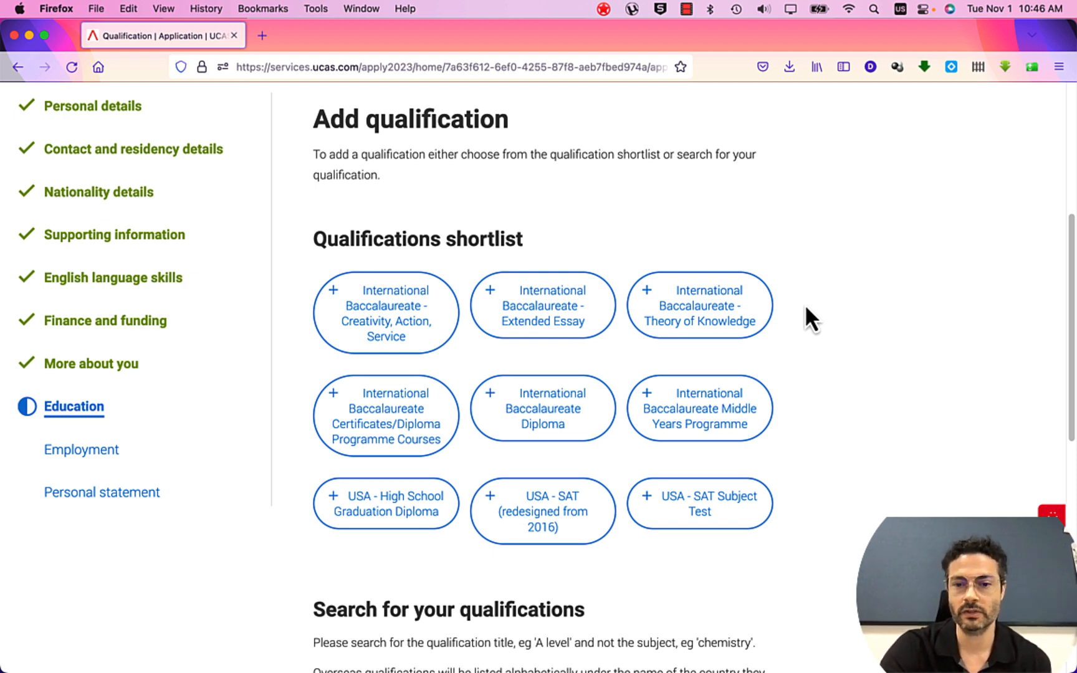
pyautogui.click(698, 409)
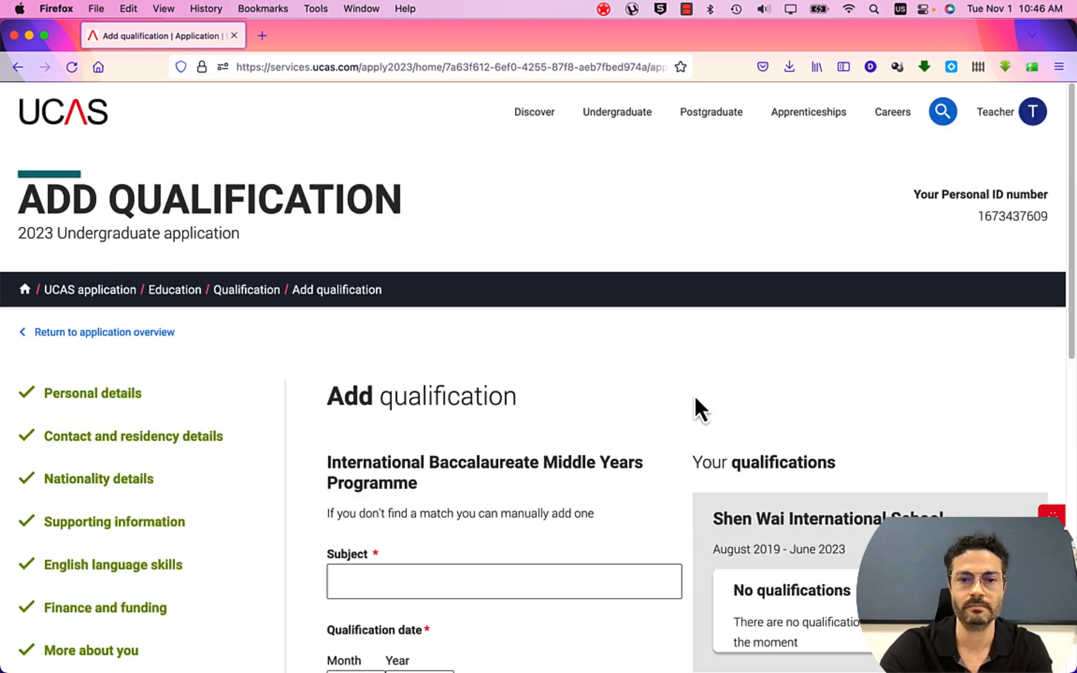
# Step: Enter English as the qualification's subject and set its qualification date to month 06, year 2021
pyautogui.scroll(-4, 662, 499)
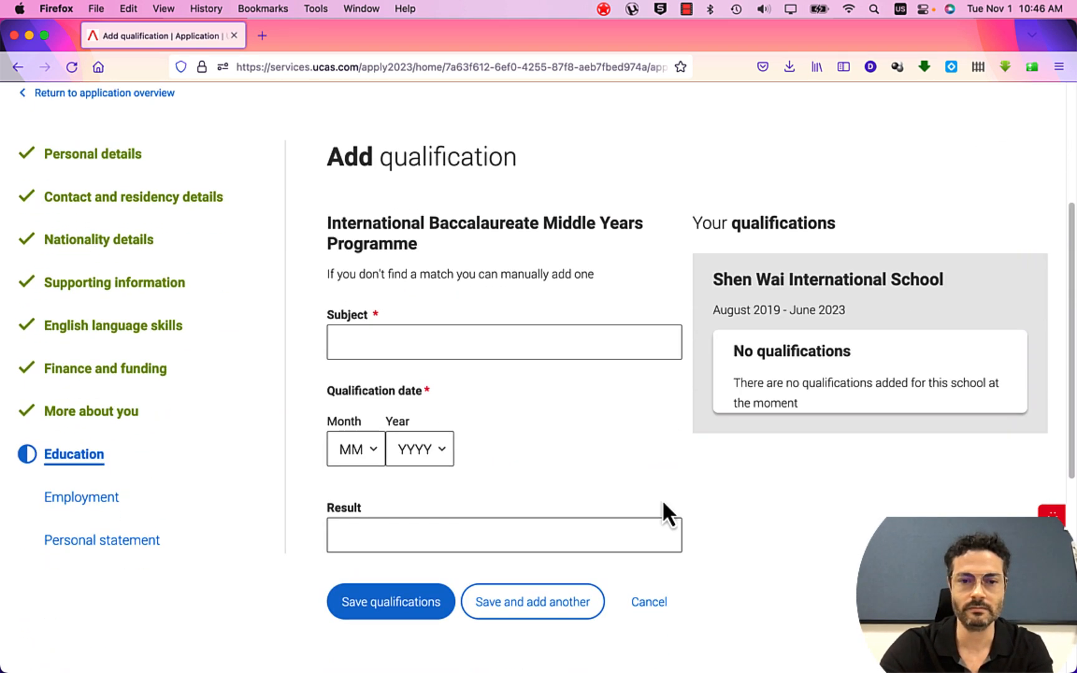
pyautogui.click(404, 345)
pyautogui.write('English')
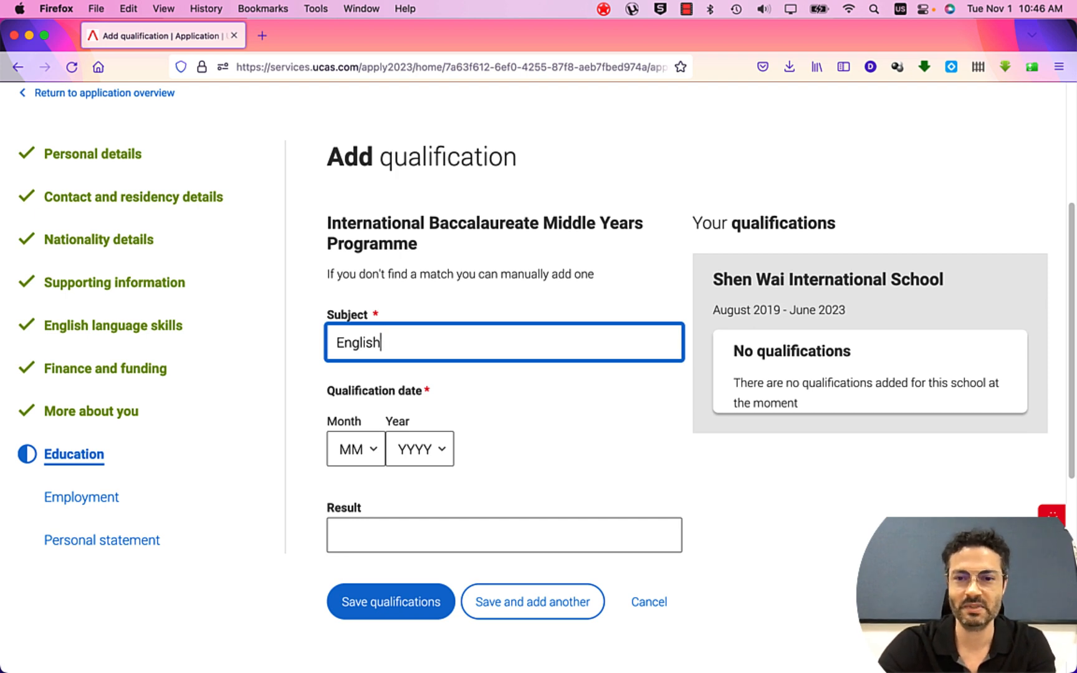
pyautogui.click(363, 448)
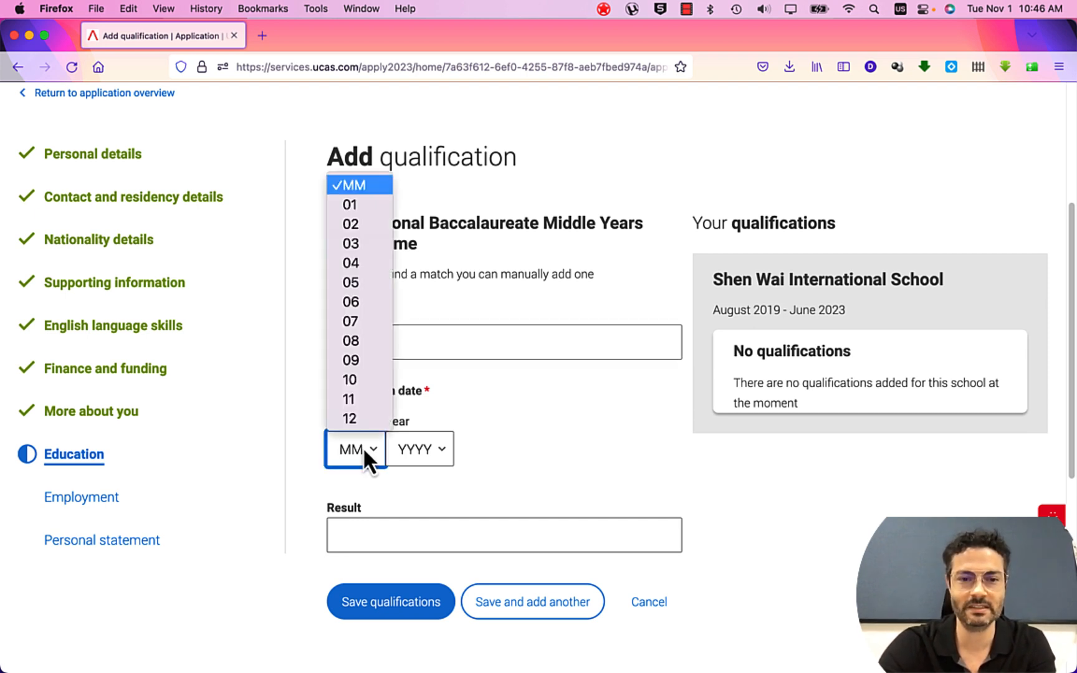
pyautogui.click(355, 303)
pyautogui.click(414, 448)
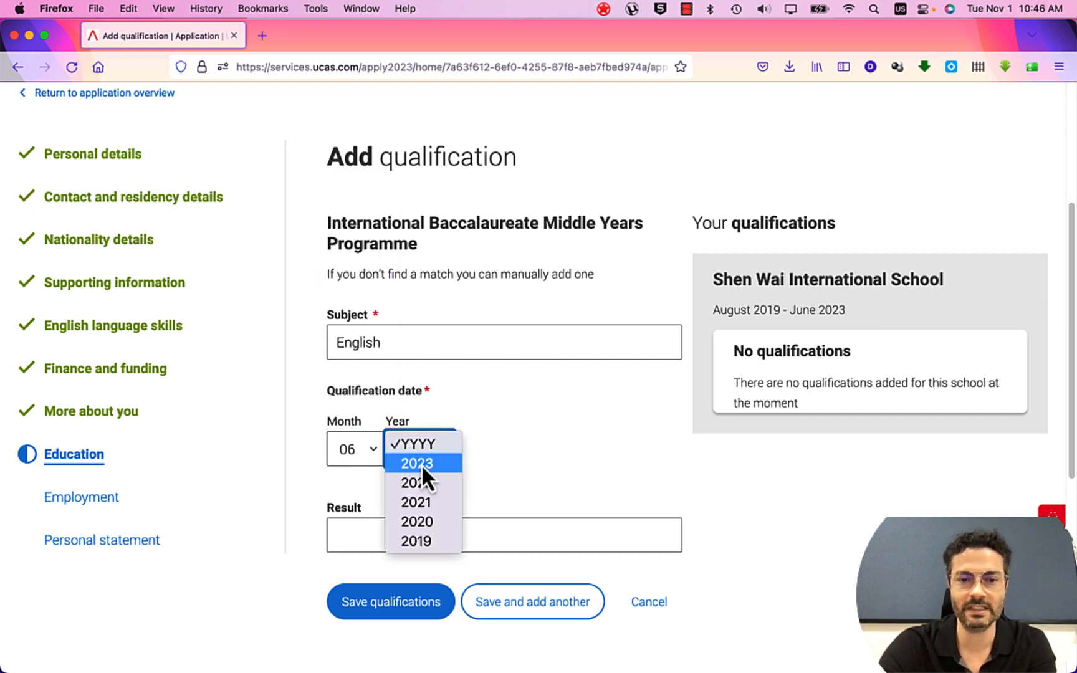
pyautogui.click(429, 501)
# Step: Enter 7 as the result for the English qualification and save it
pyautogui.click(410, 530)
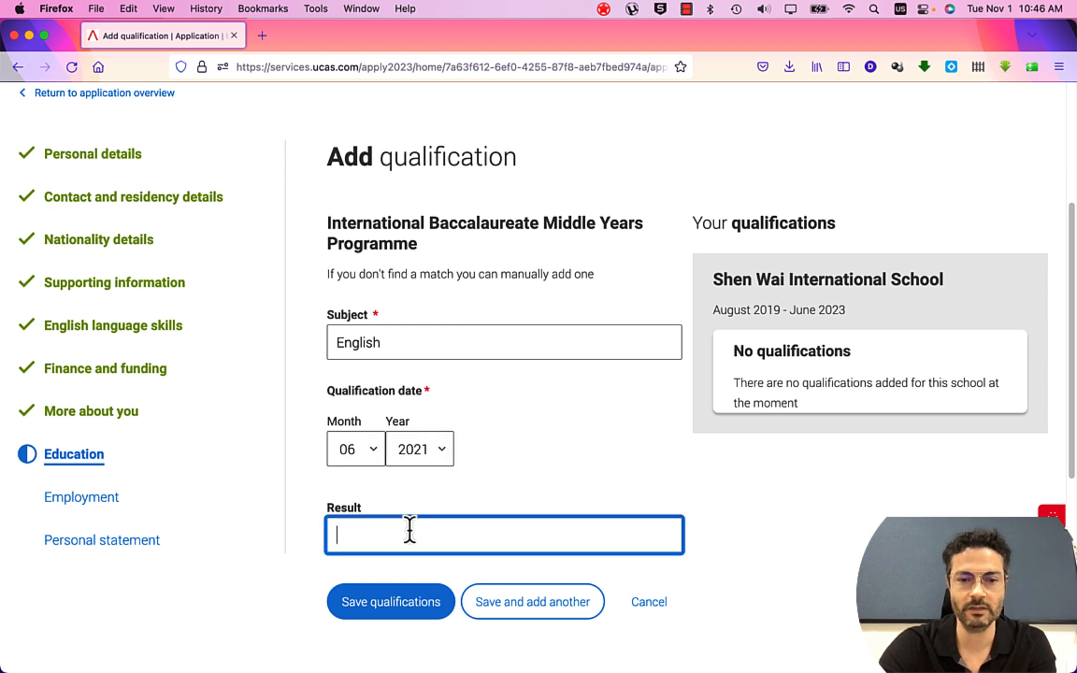
pyautogui.write('7')
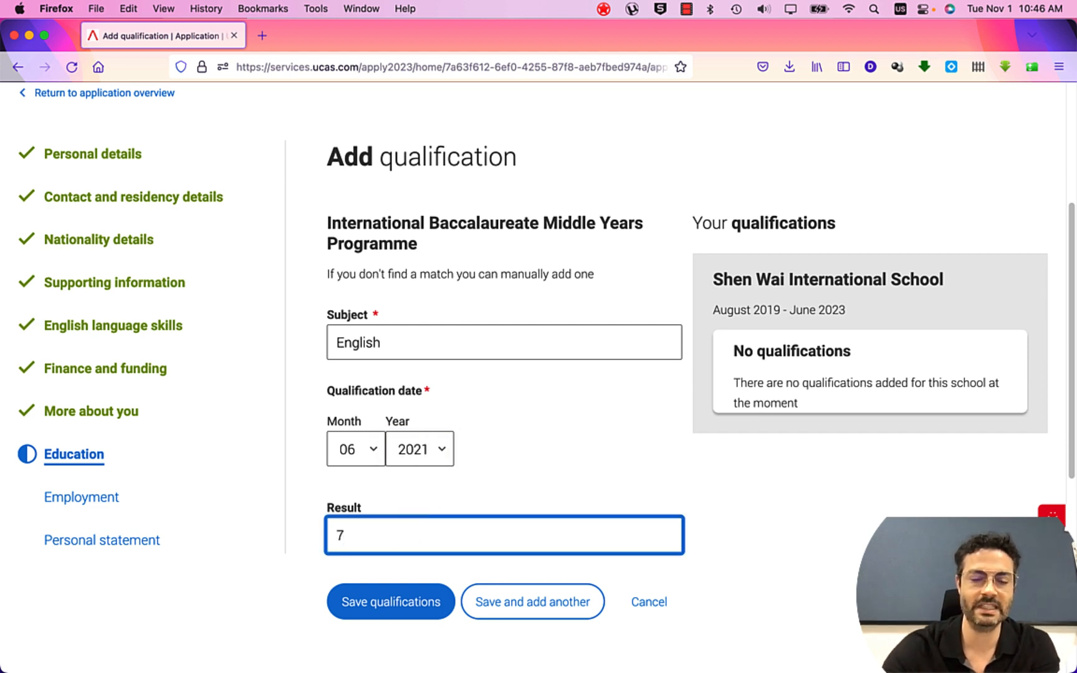
pyautogui.scroll(-1, 426, 529)
pyautogui.scroll(-2, 426, 530)
pyautogui.click(429, 546)
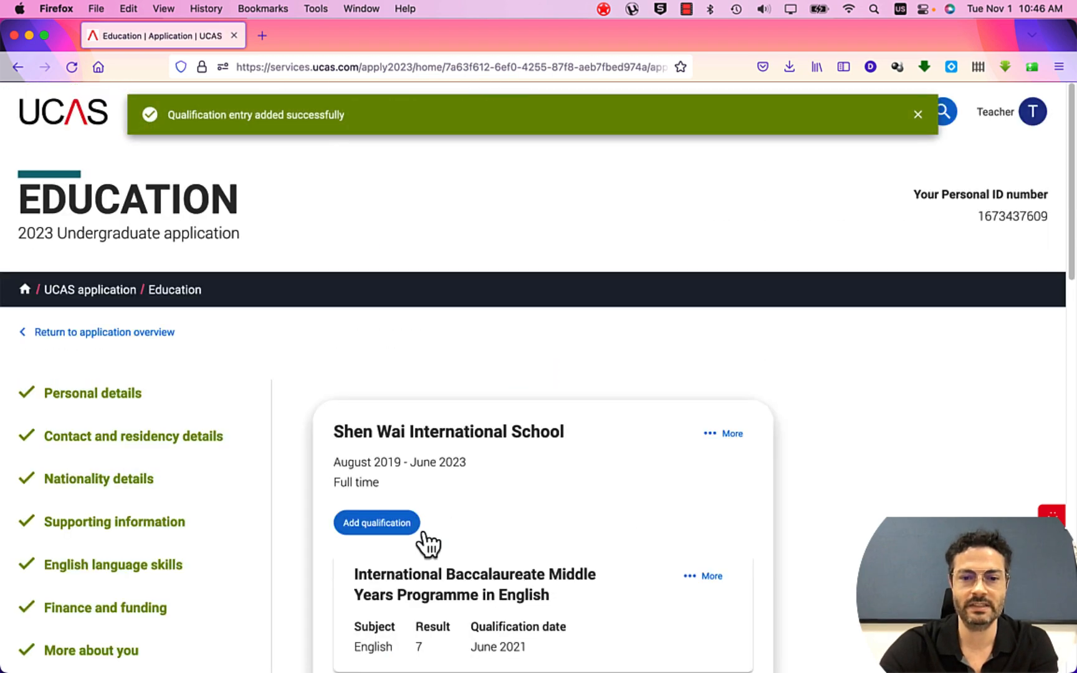
# Step: Start another International Baccalaureate Middle Years Programme qualification for the same school
pyautogui.scroll(-3, 428, 544)
pyautogui.click(392, 460)
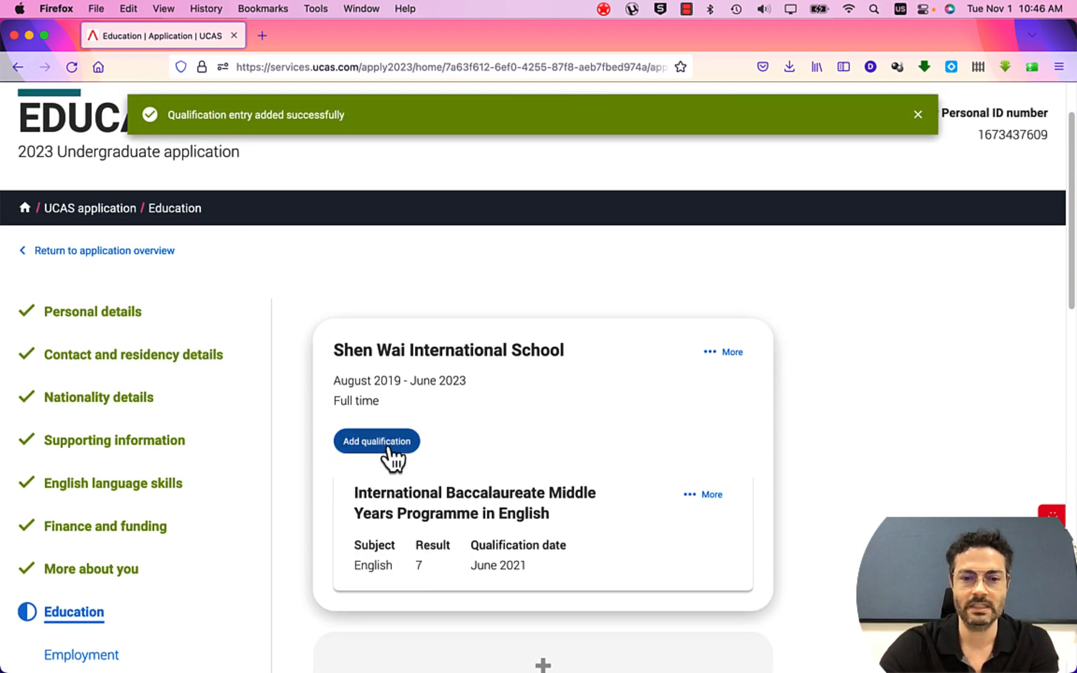
pyautogui.scroll(-5, 430, 529)
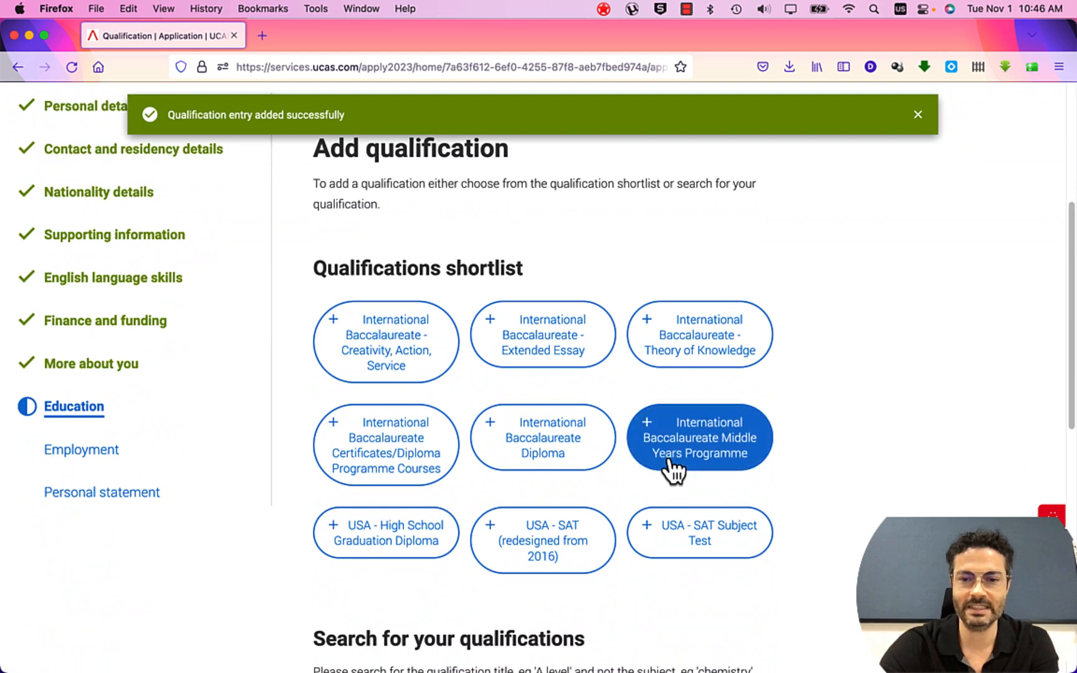
pyautogui.click(670, 471)
# Step: Enter Chinese as the subject of the new Middle Years Programme qualification
pyautogui.scroll(-6, 546, 523)
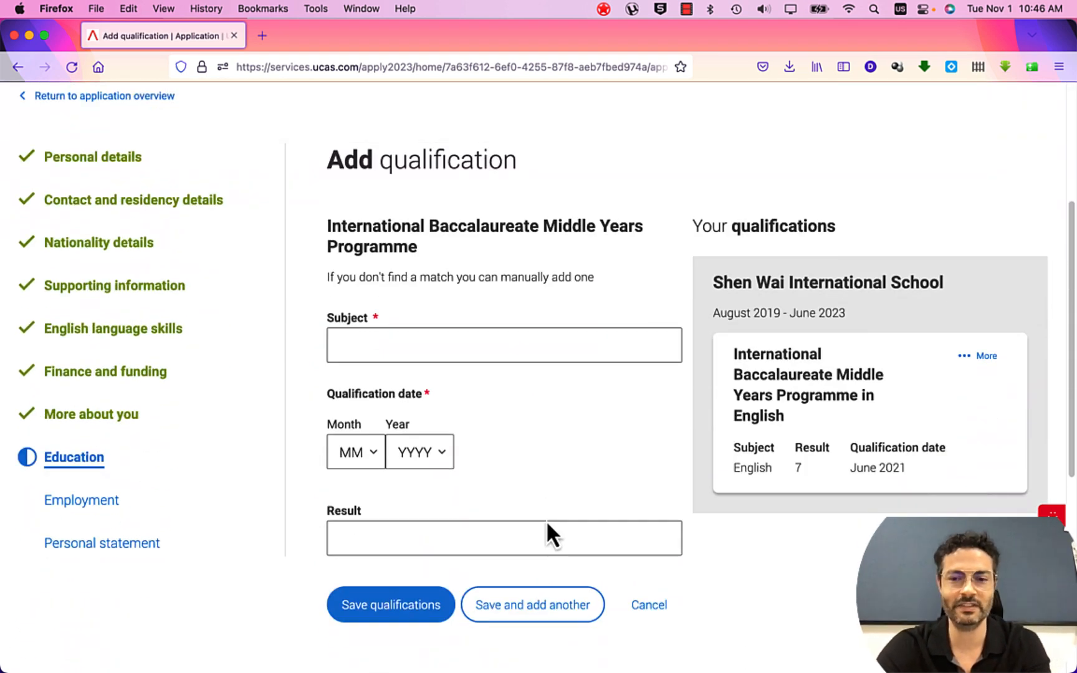
pyautogui.click(385, 345)
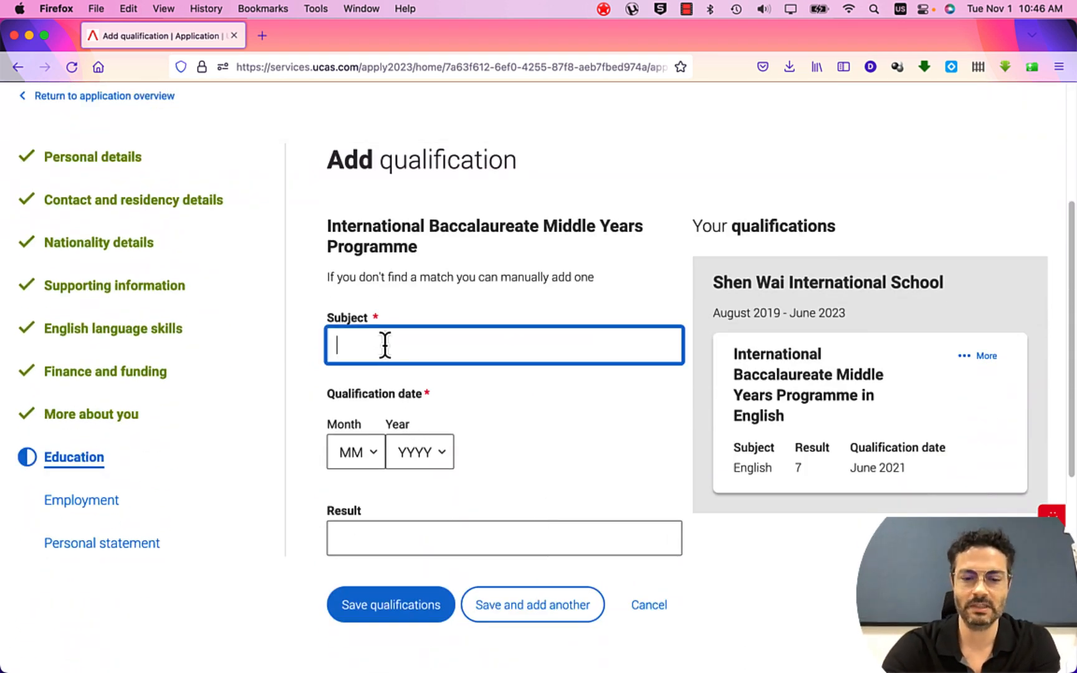
pyautogui.write('Cines')
pyautogui.press('BackSpace')
pyautogui.press('BackSpace')
pyautogui.press('BackSpace')
pyautogui.press('BackSpace')
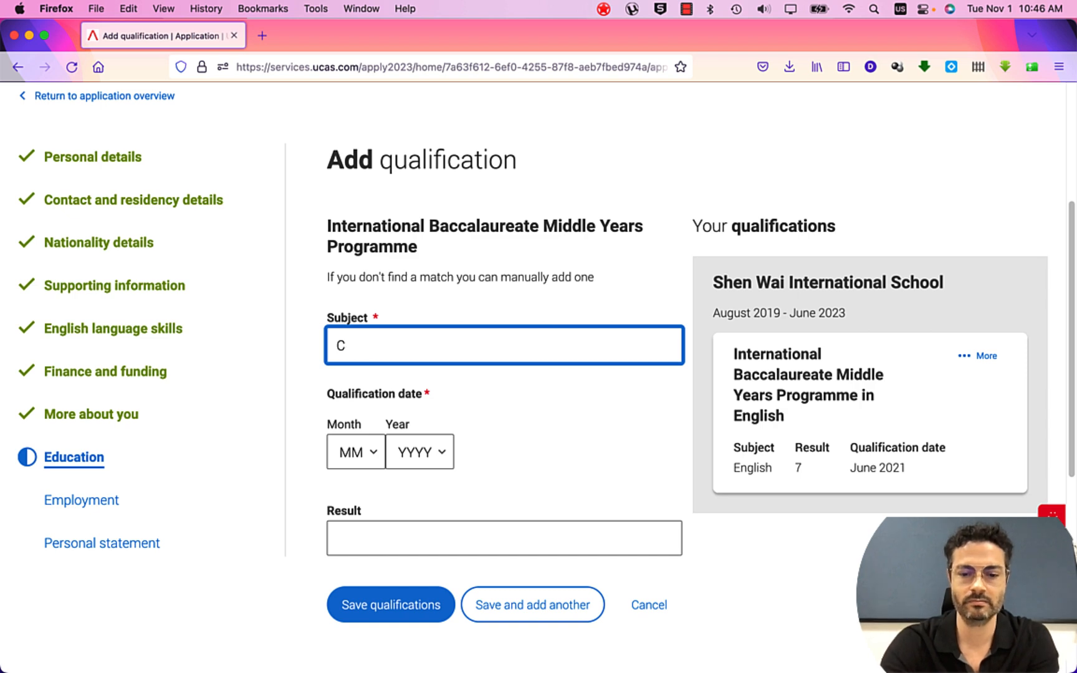
pyautogui.press('BackSpace')
pyautogui.write('C')
pyautogui.write('nese')
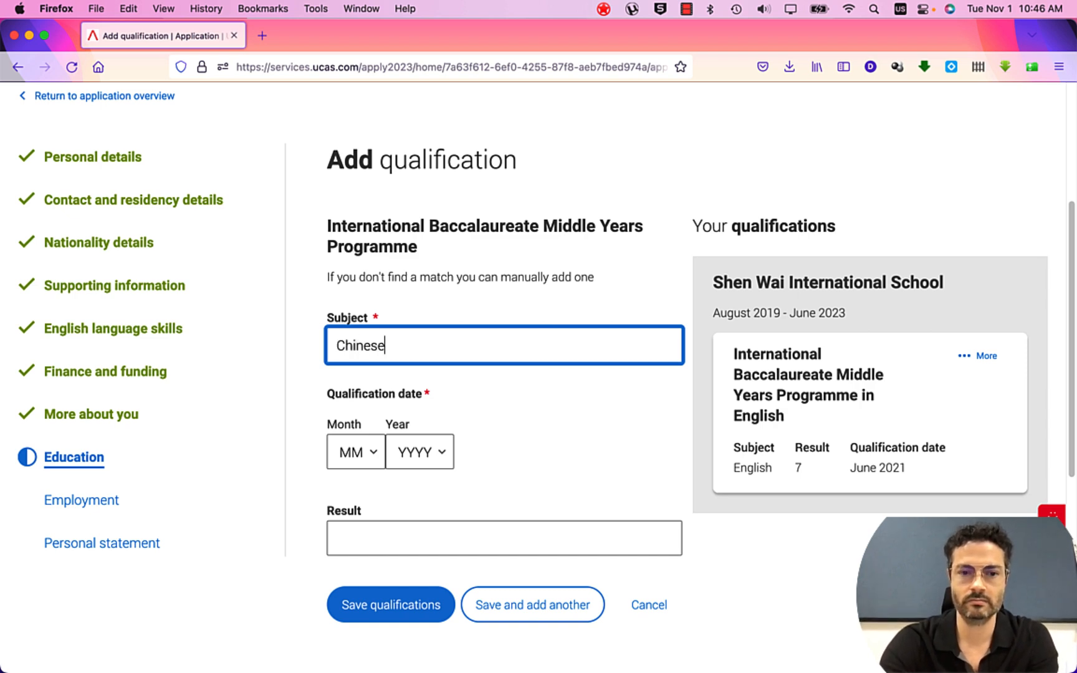
pyautogui.press('Tab')
# Step: Set the Chinese qualification's date to month 06, year 2021
pyautogui.click(365, 442)
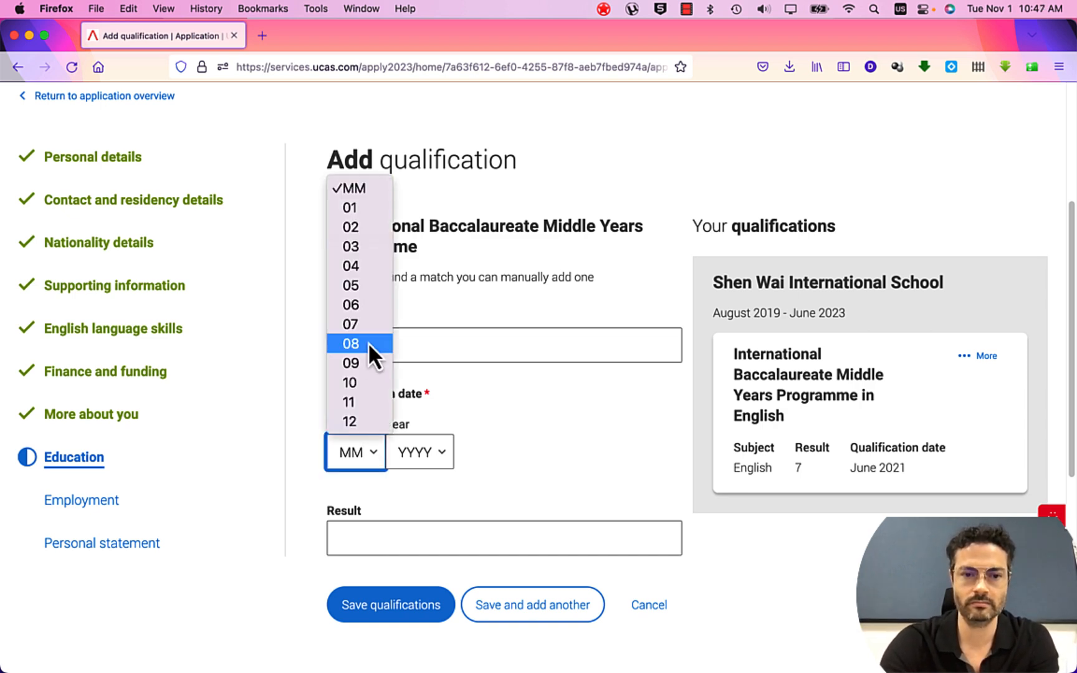
pyautogui.click(363, 305)
pyautogui.click(407, 450)
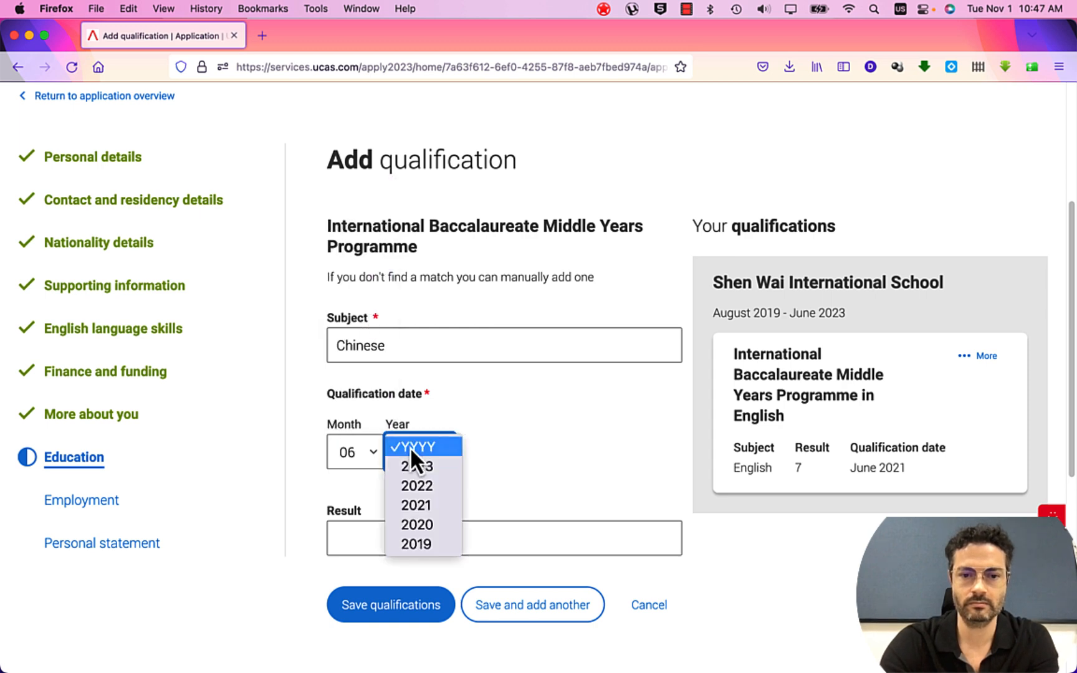
pyautogui.click(416, 504)
# Step: Enter 7 as the result for the Chinese qualification and save it
pyautogui.click(394, 532)
pyautogui.write('7')
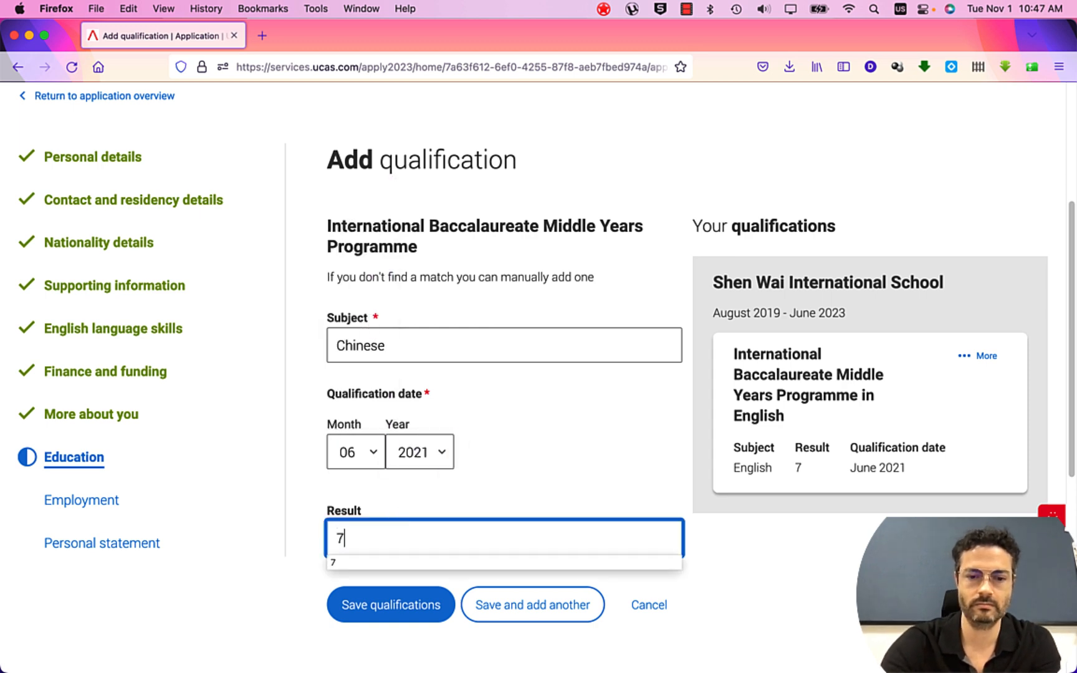
pyautogui.click(512, 610)
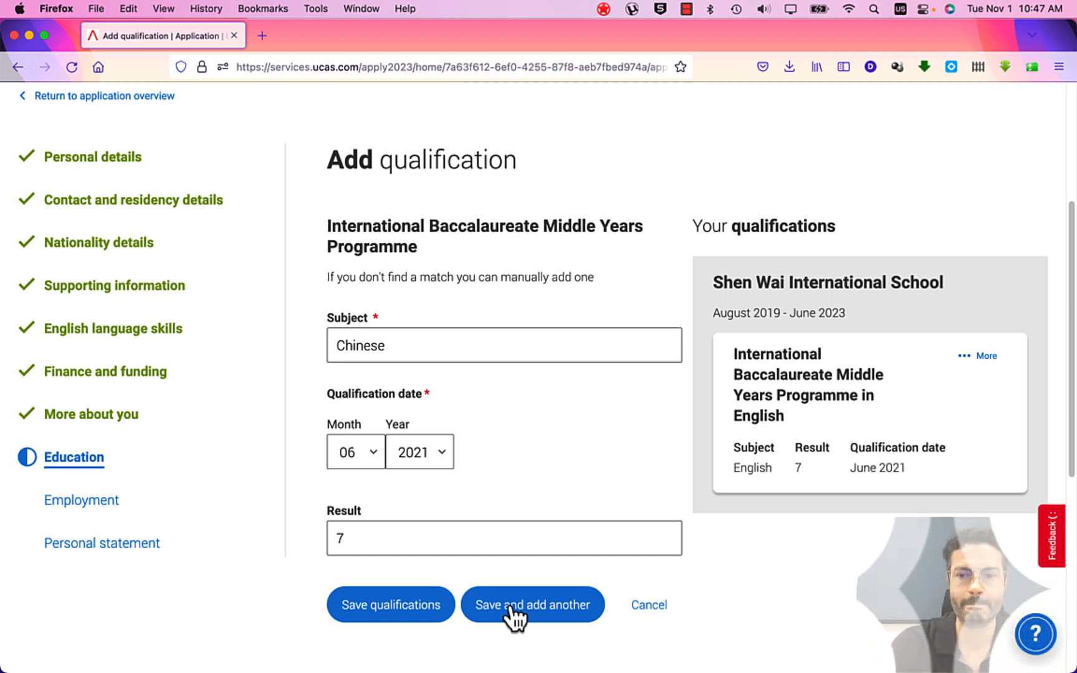
pyautogui.click(550, 474)
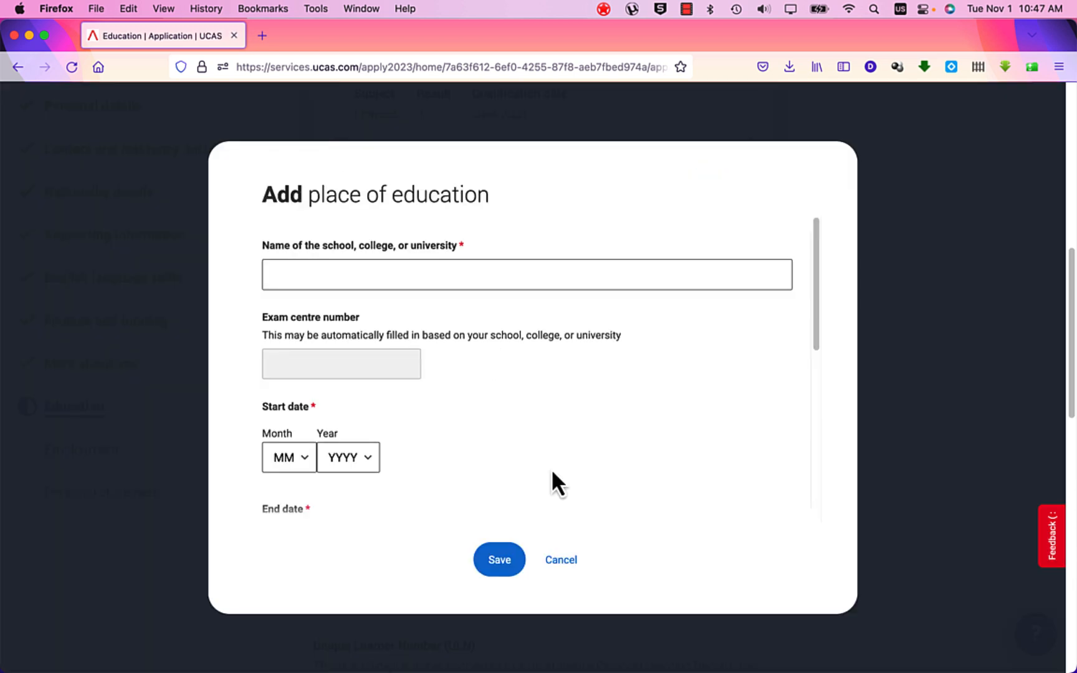
pyautogui.click(559, 557)
pyautogui.scroll(4, 576, 479)
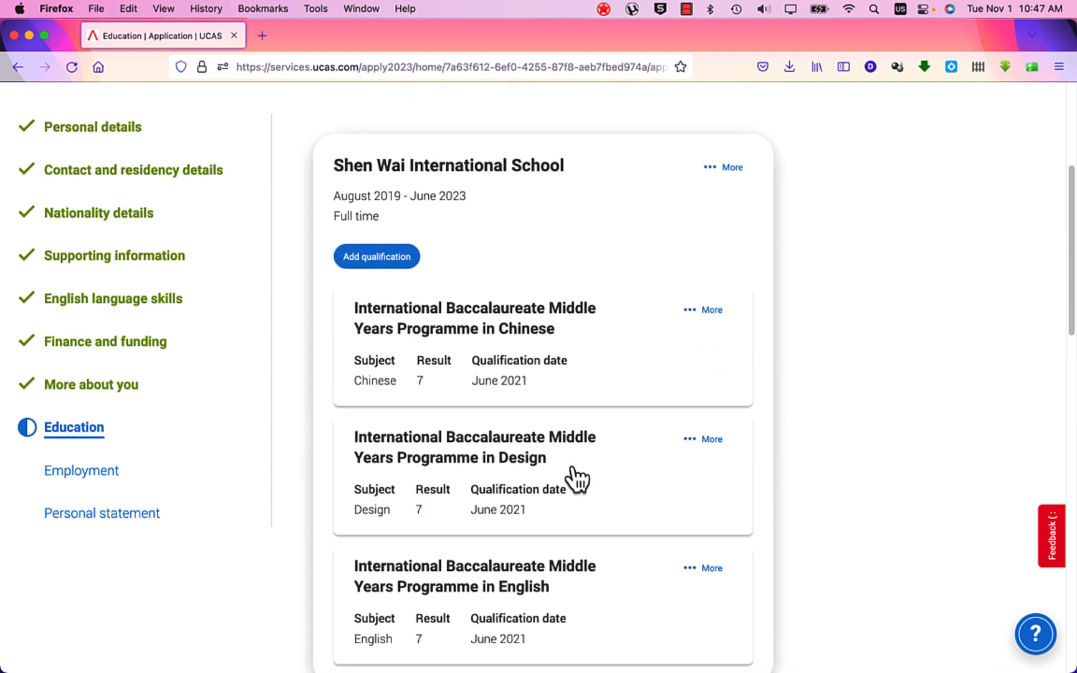
# Step: Start adding an International Baccalaureate Diploma for Shen Wai International School from the qualifications shortlist
pyautogui.scroll(1, 577, 478)
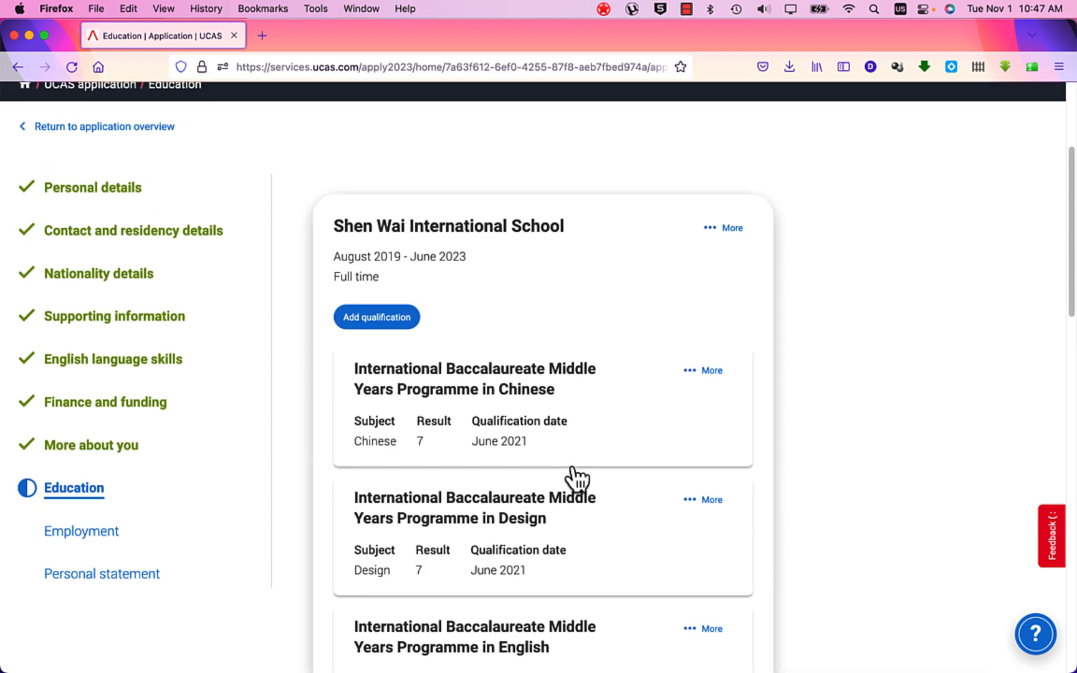
pyautogui.scroll(-2, 576, 479)
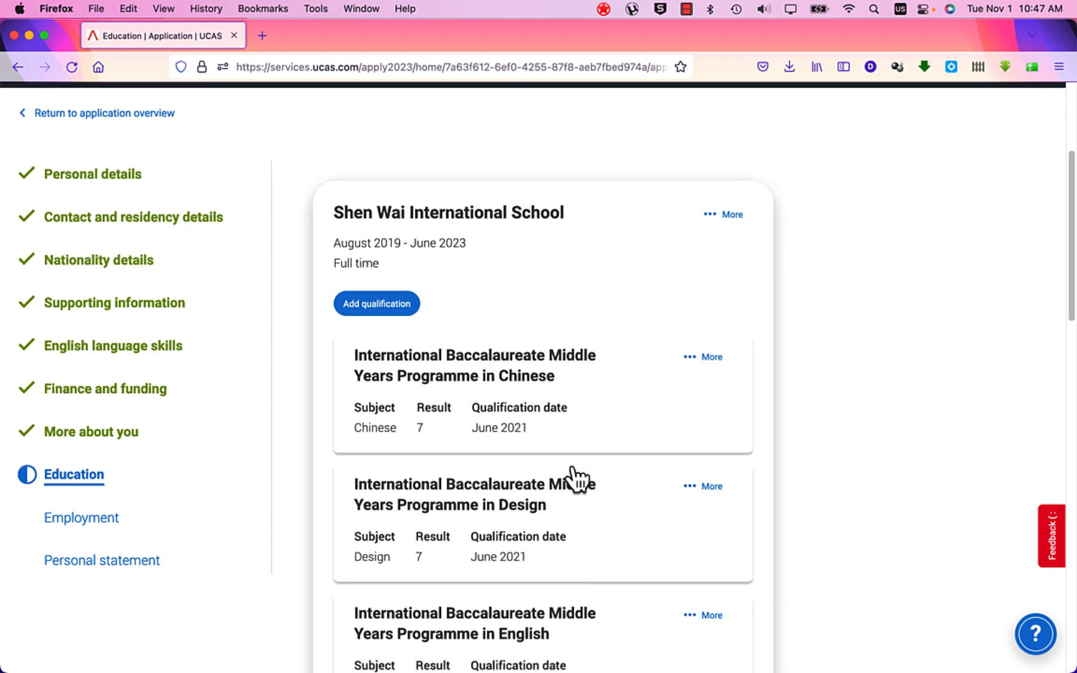
pyautogui.click(385, 202)
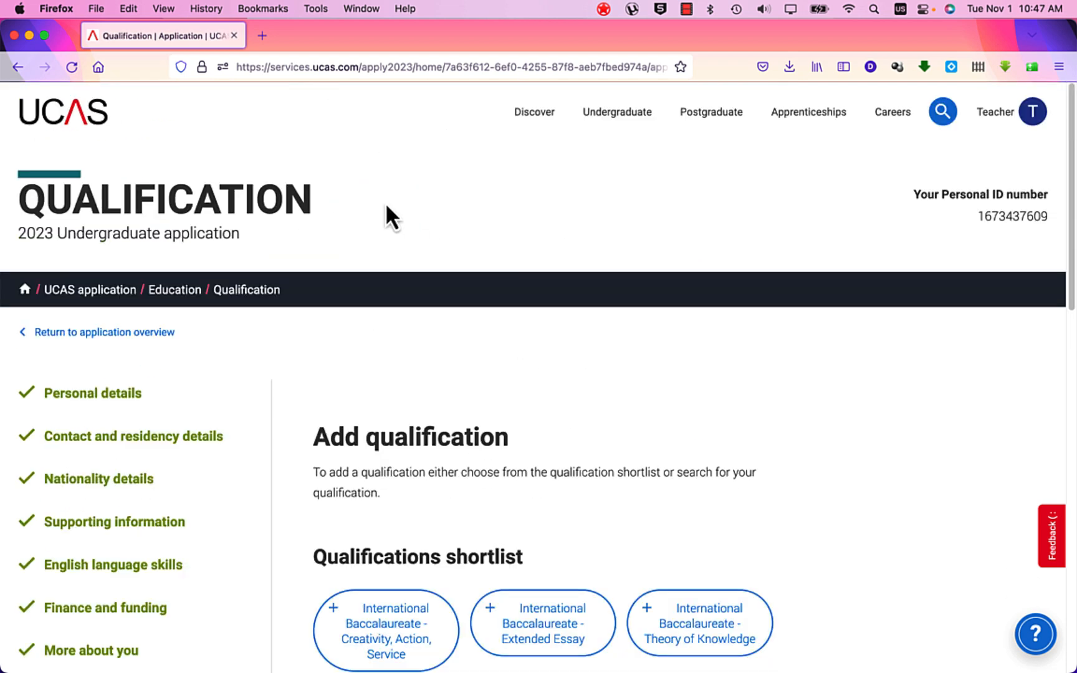
pyautogui.scroll(-4, 521, 439)
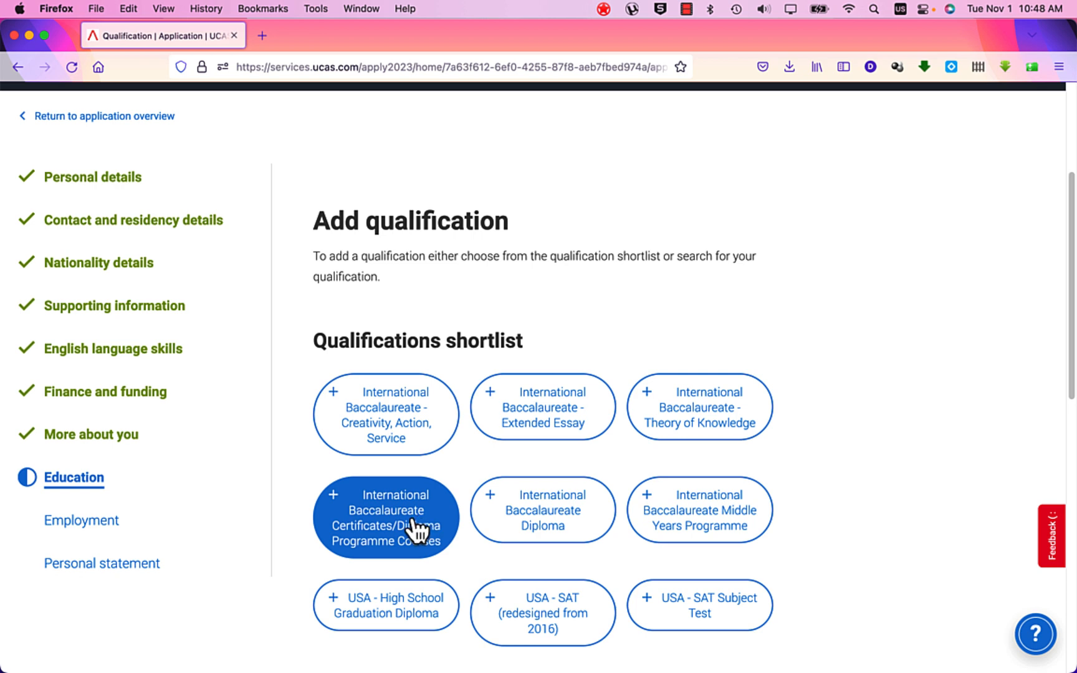
pyautogui.click(508, 542)
pyautogui.scroll(-5, 504, 530)
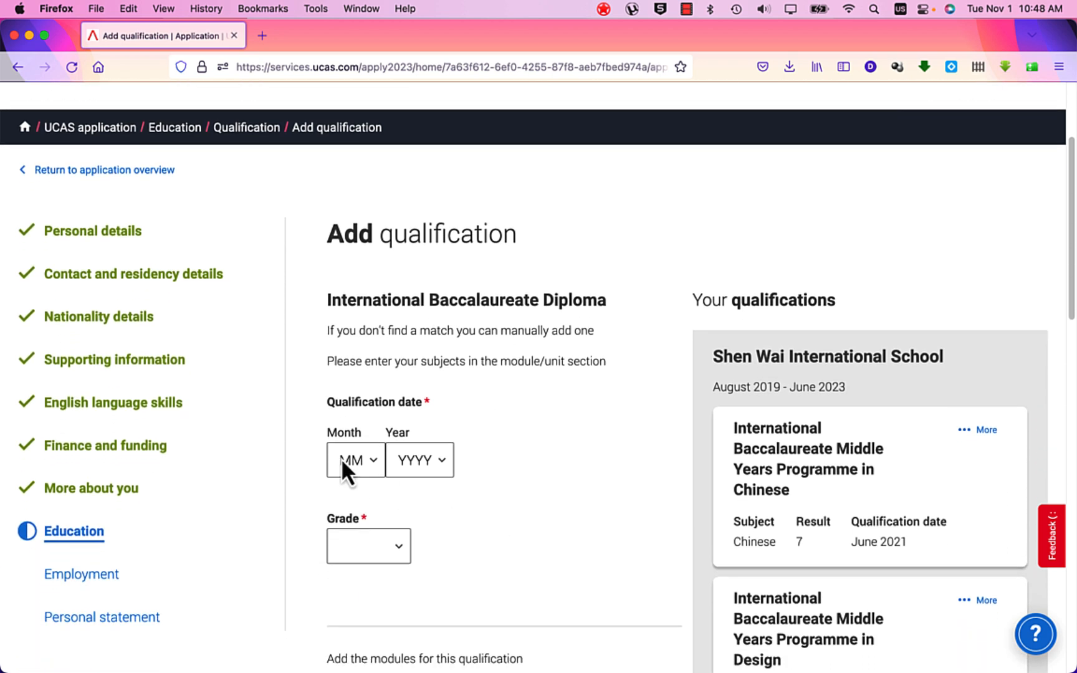
# Step: Set the International Baccalaureate Diploma's qualification date to month 05, year 2023
pyautogui.click(345, 459)
pyautogui.click(359, 292)
pyautogui.click(420, 455)
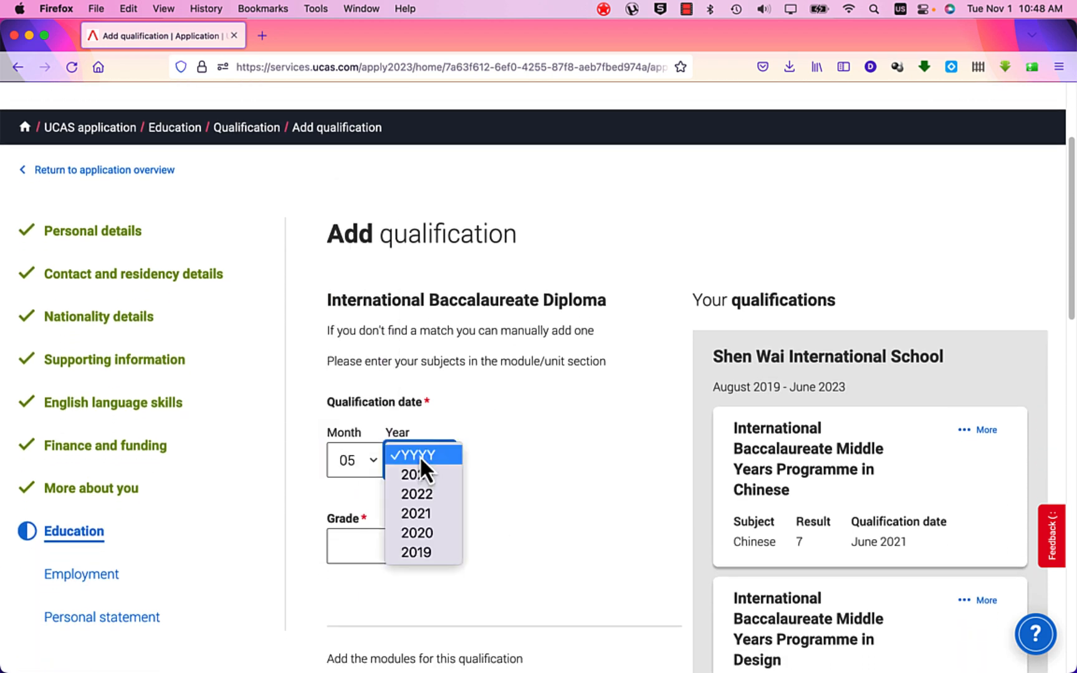
pyautogui.click(420, 455)
pyautogui.click(420, 454)
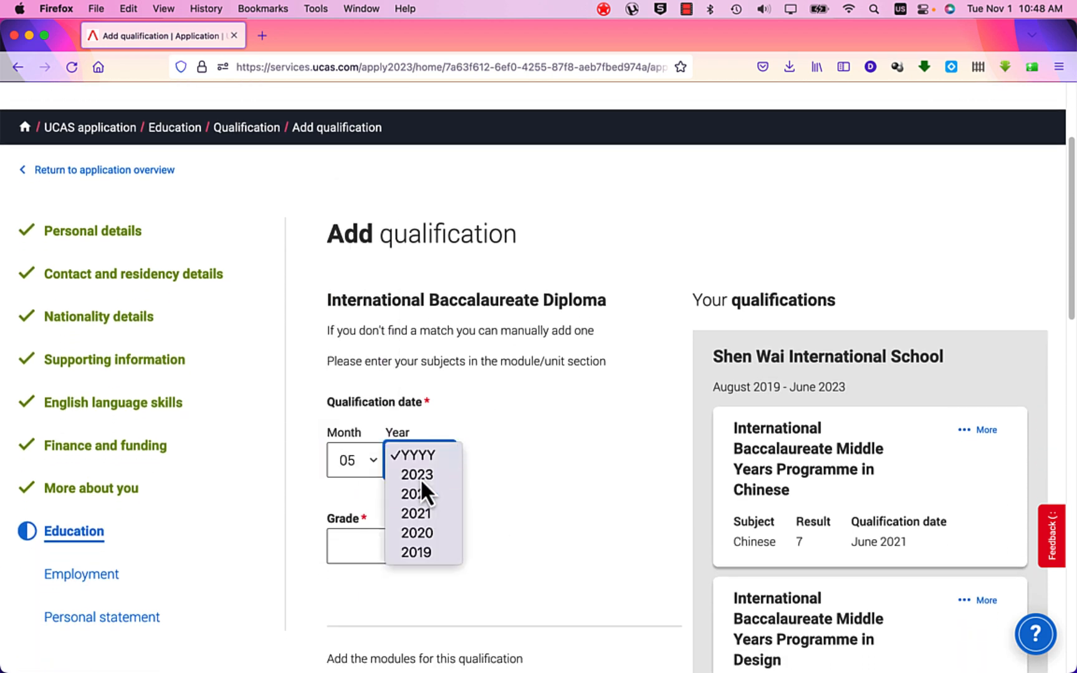
pyautogui.click(420, 476)
pyautogui.click(493, 484)
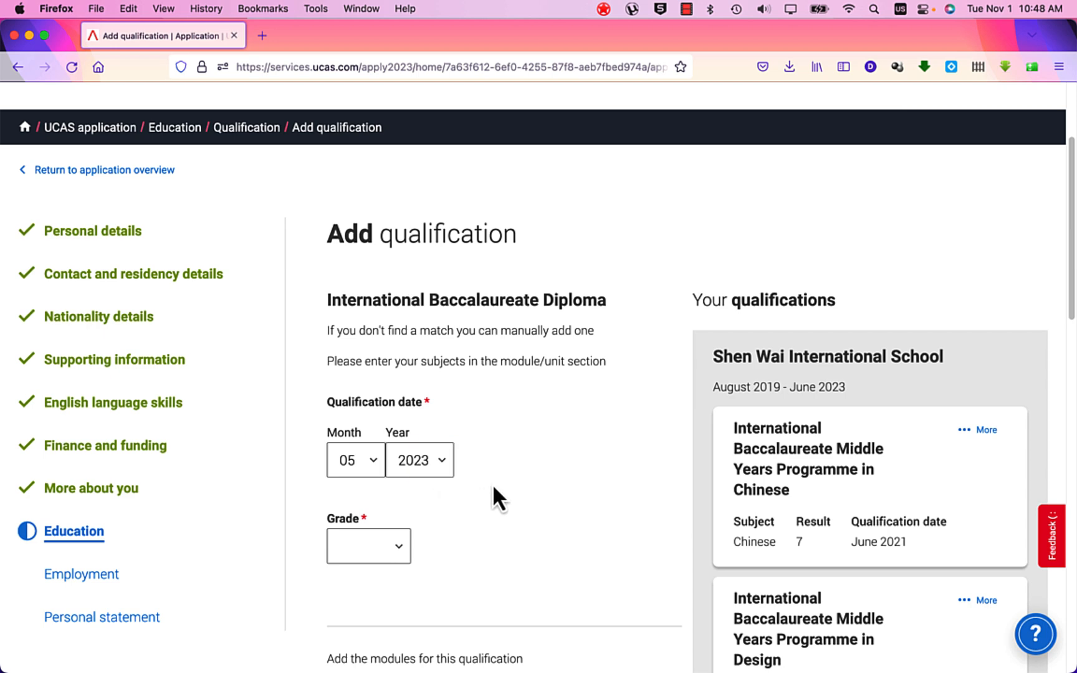
# Step: Set the grade of the International Baccalaureate Diploma to Pending
pyautogui.scroll(-5, 492, 484)
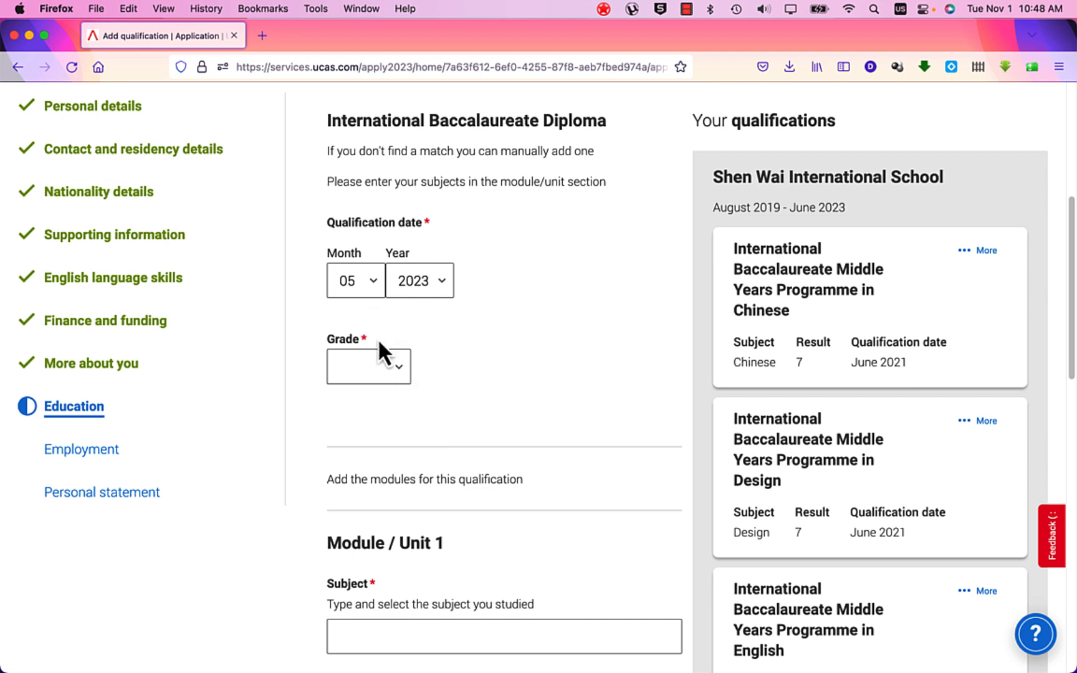
pyautogui.click(379, 354)
pyautogui.scroll(-5, 370, 477)
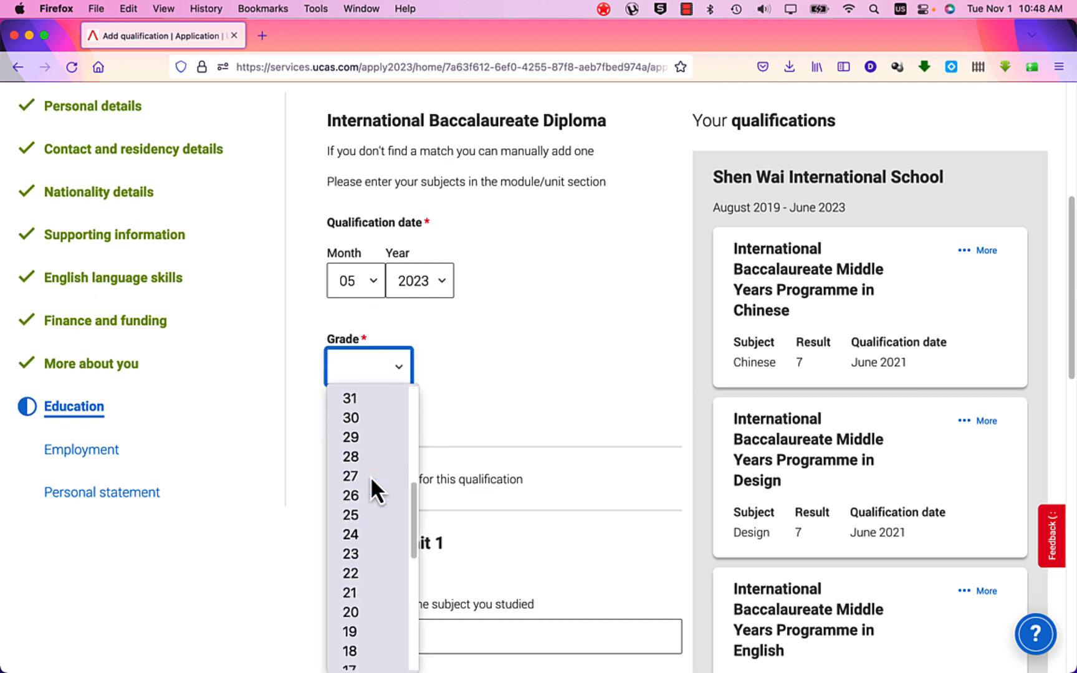
pyautogui.scroll(-2, 370, 476)
pyautogui.scroll(7, 370, 474)
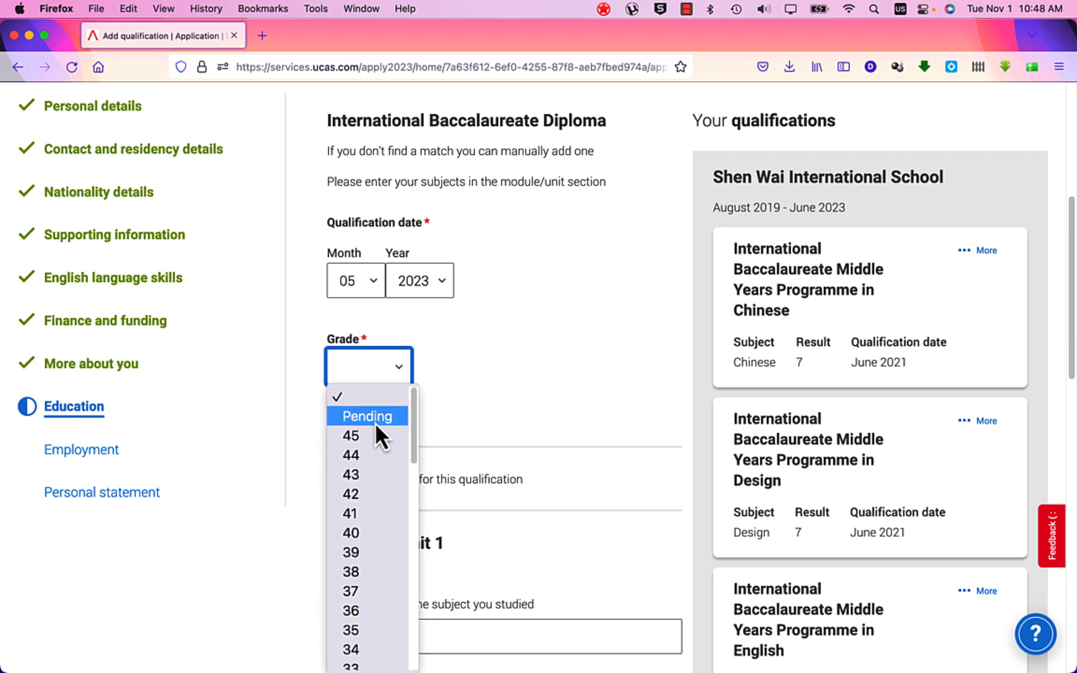
pyautogui.click(376, 422)
# Step: Search for English in the Module / Unit 1 subject and choose English A Language and Literature
pyautogui.scroll(-3, 500, 412)
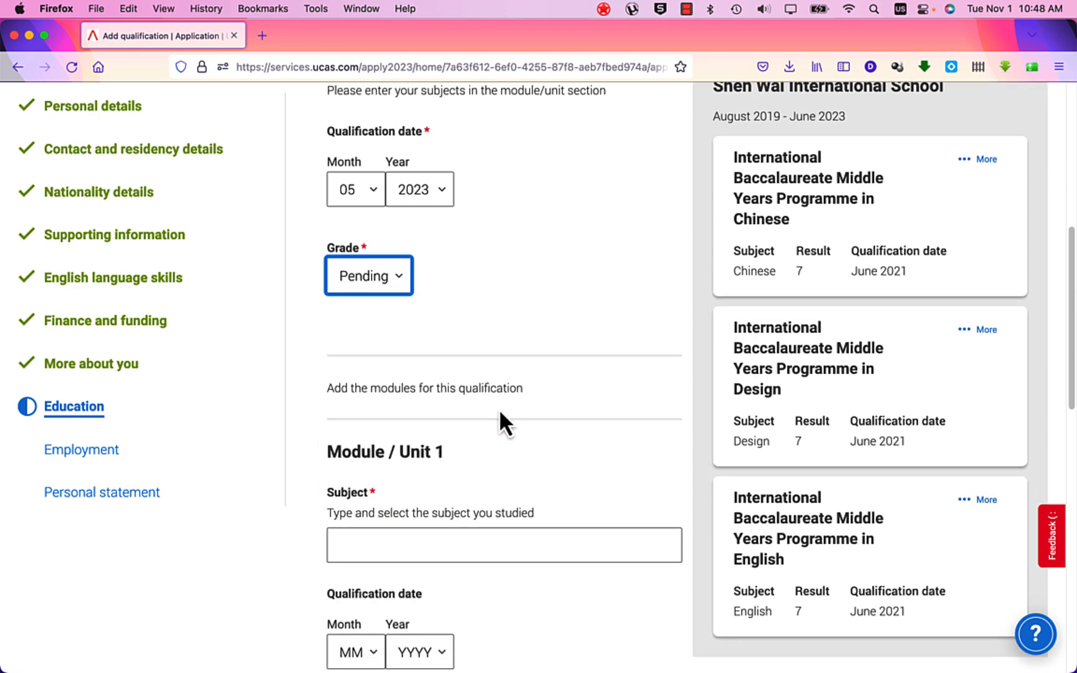
pyautogui.scroll(-3, 499, 408)
pyautogui.click(402, 455)
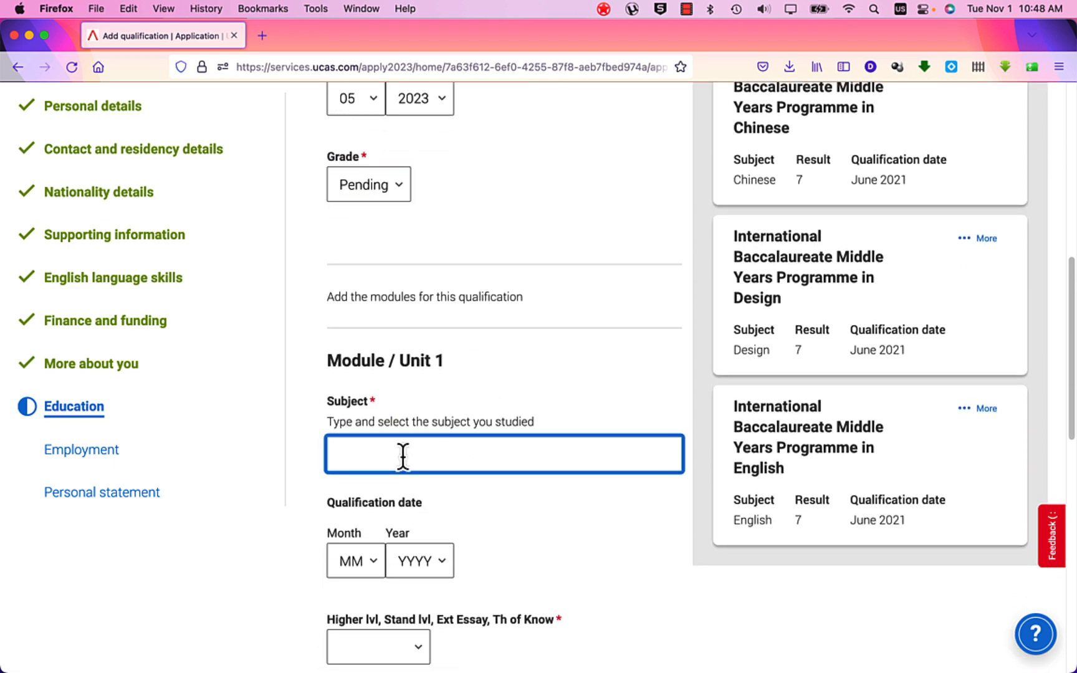
pyautogui.write('Eng')
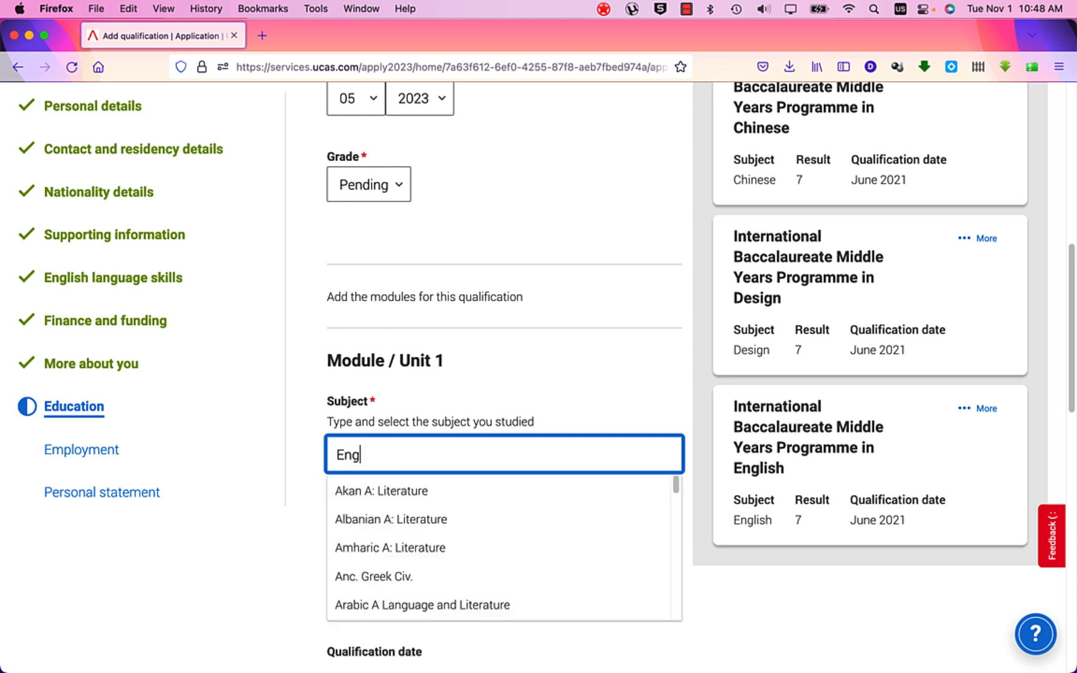
pyautogui.write('lish')
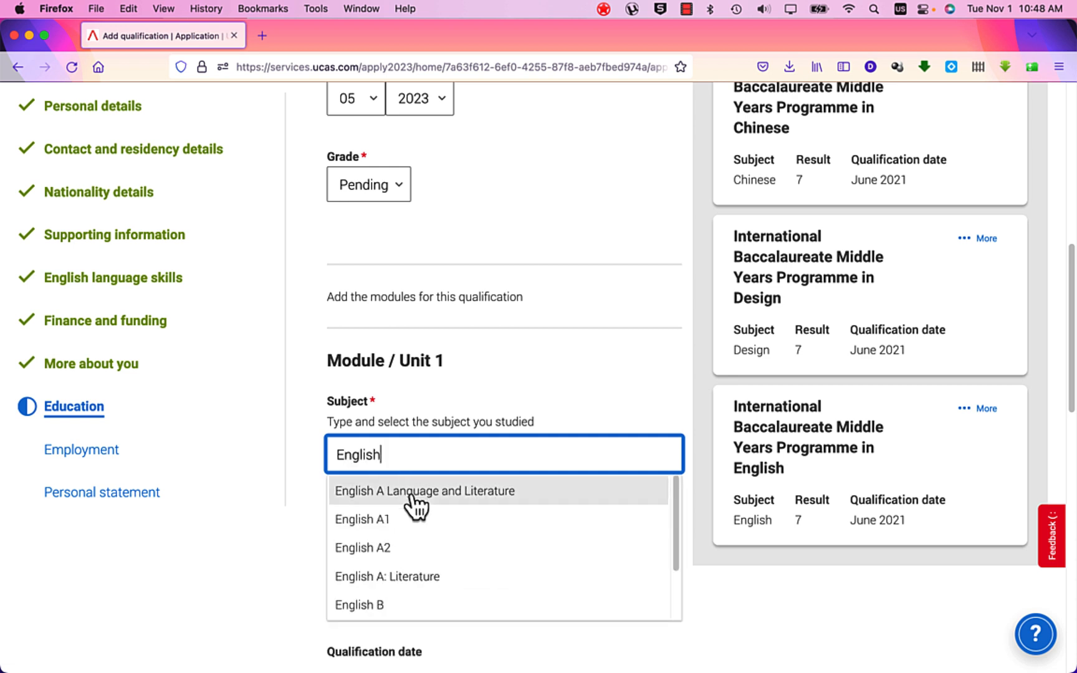
pyautogui.click(412, 493)
# Step: Set the Module / Unit 1 qualification date to month 05, year 2023
pyautogui.scroll(-3, 362, 554)
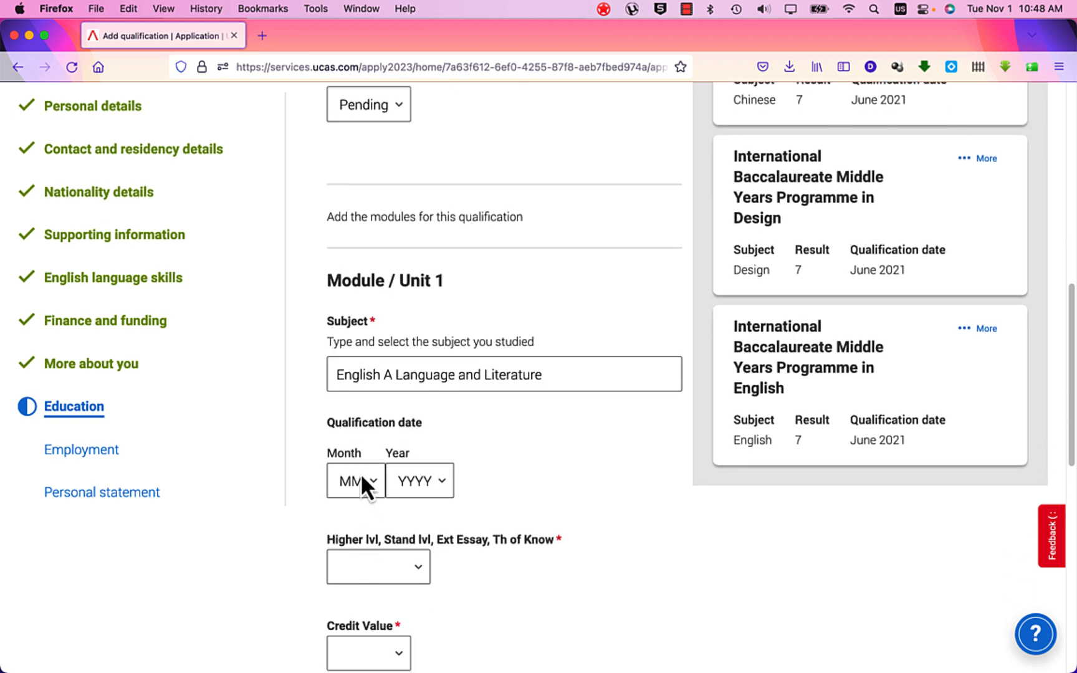
pyautogui.click(362, 476)
pyautogui.click(355, 315)
pyautogui.click(415, 464)
pyautogui.click(422, 495)
pyautogui.scroll(-1, 421, 496)
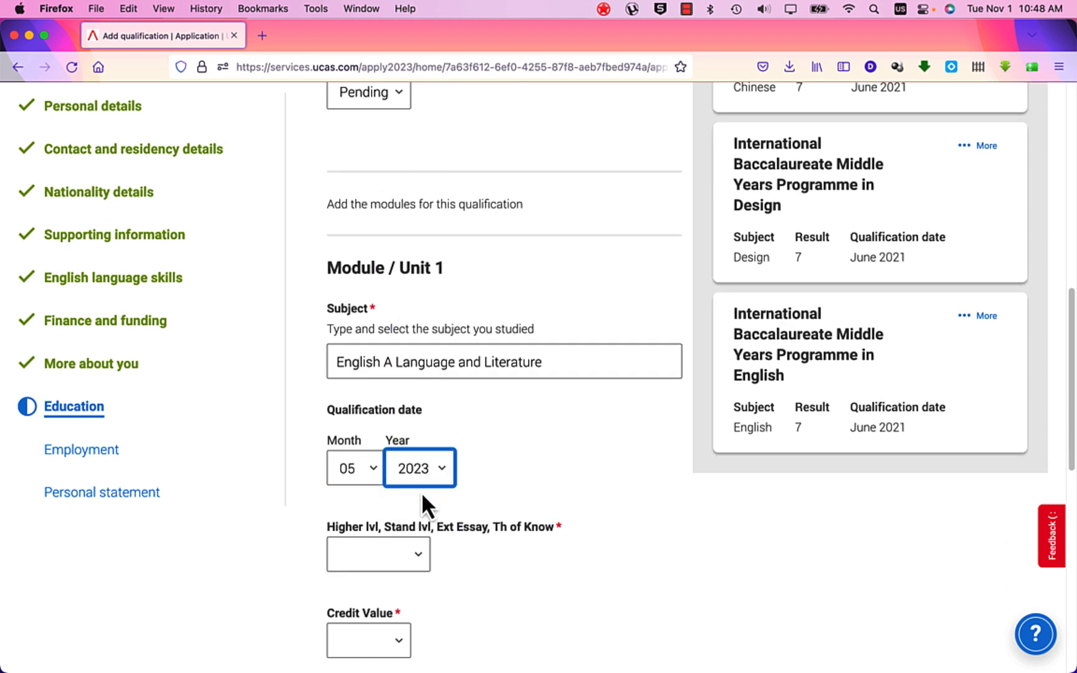
# Step: Set the English A module's level to Higher lvl and its credit value to Pending
pyautogui.scroll(-3, 414, 480)
pyautogui.click(405, 448)
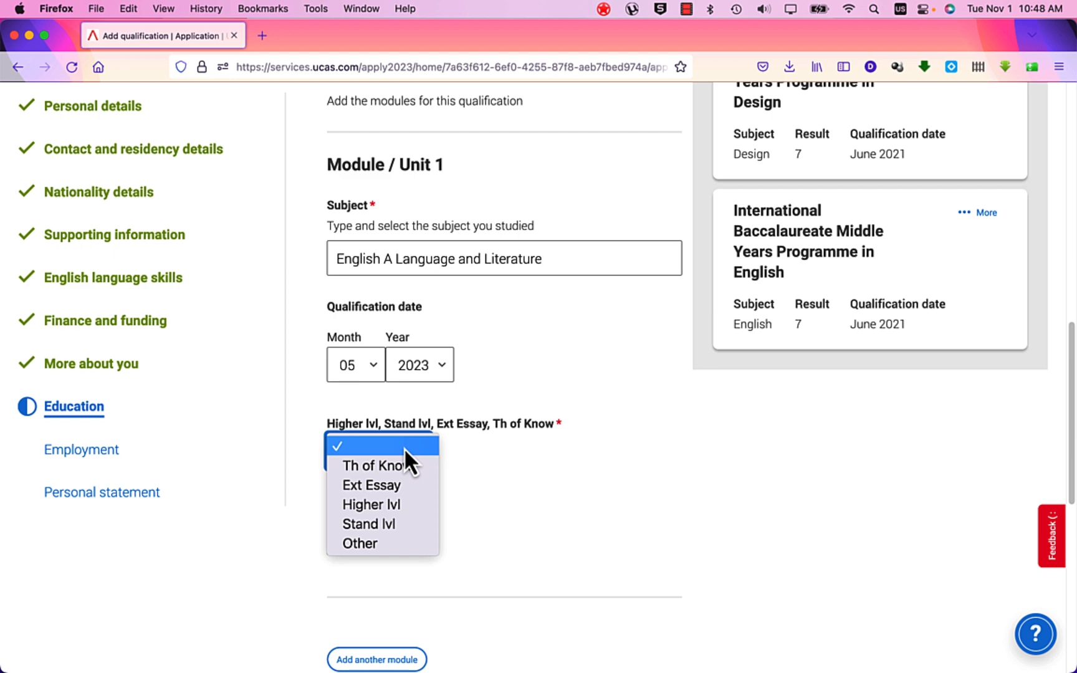
pyautogui.click(392, 512)
pyautogui.click(382, 542)
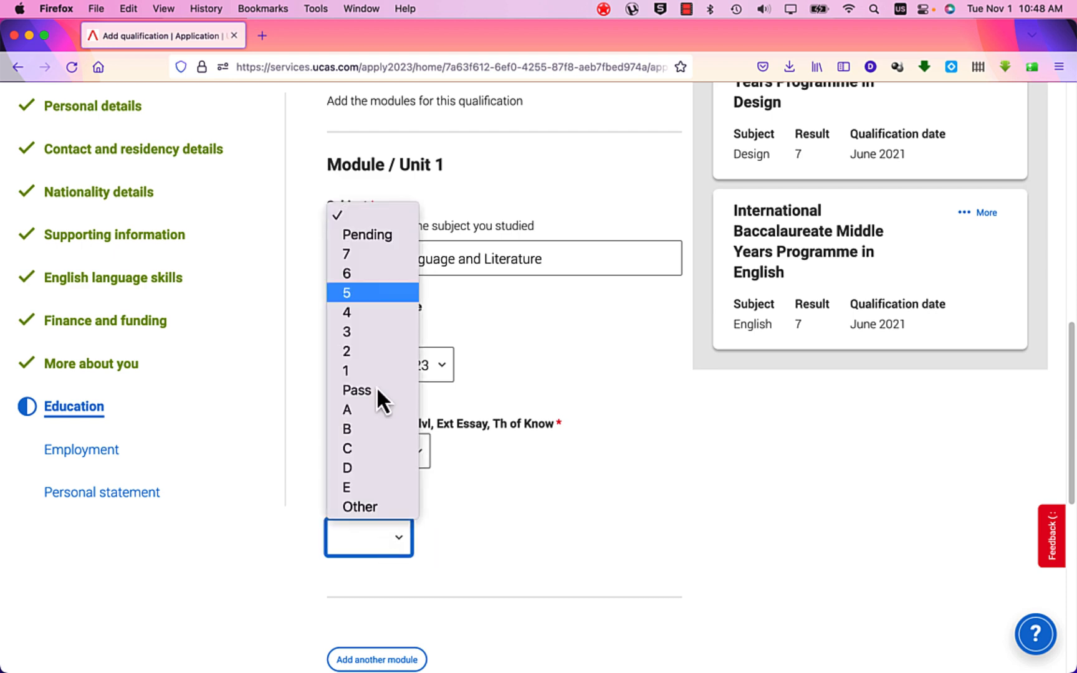
pyautogui.click(375, 230)
pyautogui.scroll(-2, 550, 407)
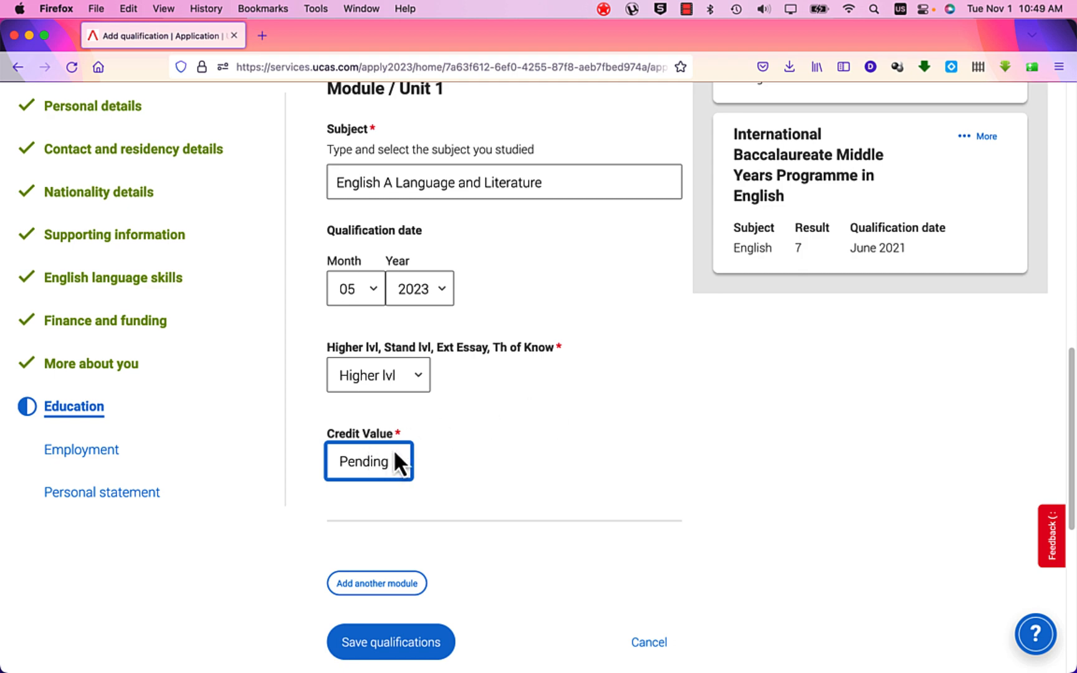
# Step: State "Below honours degree level qualifications" as the highest level of qualification expected before starting the course
pyautogui.scroll(-15, 460, 447)
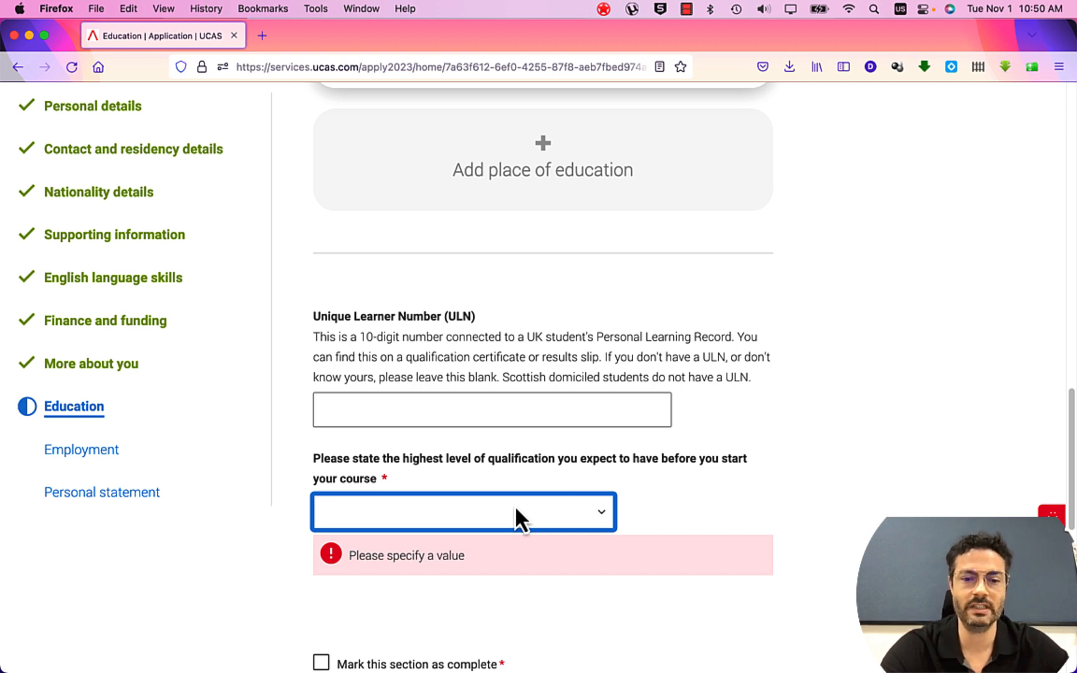
pyautogui.click(514, 513)
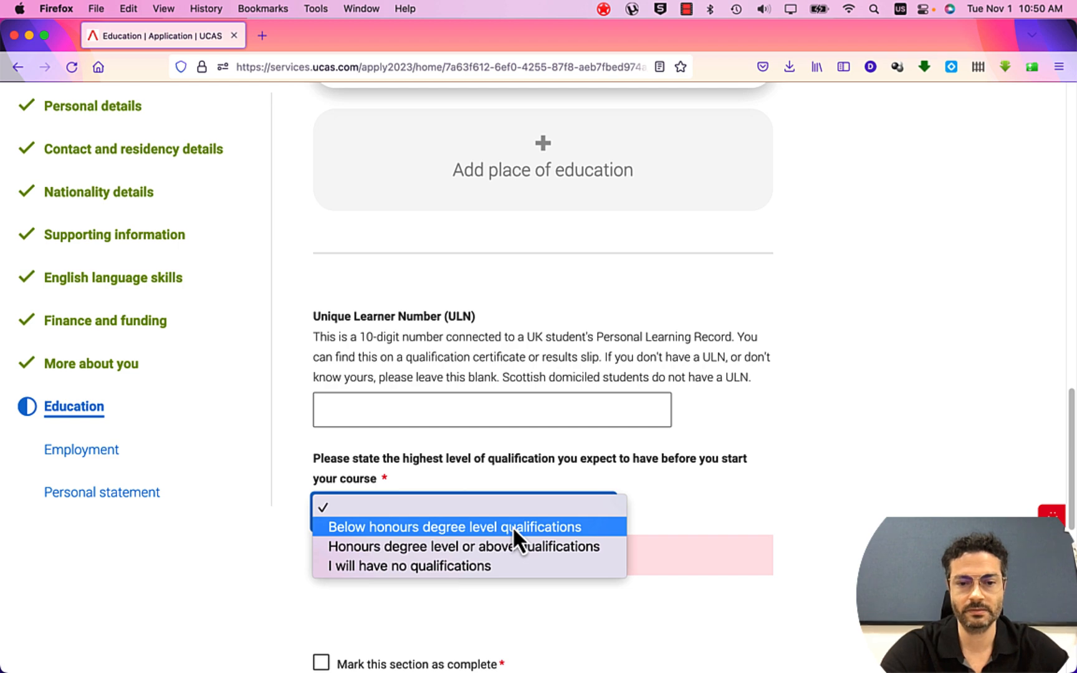
pyautogui.click(512, 526)
pyautogui.scroll(-2, 426, 541)
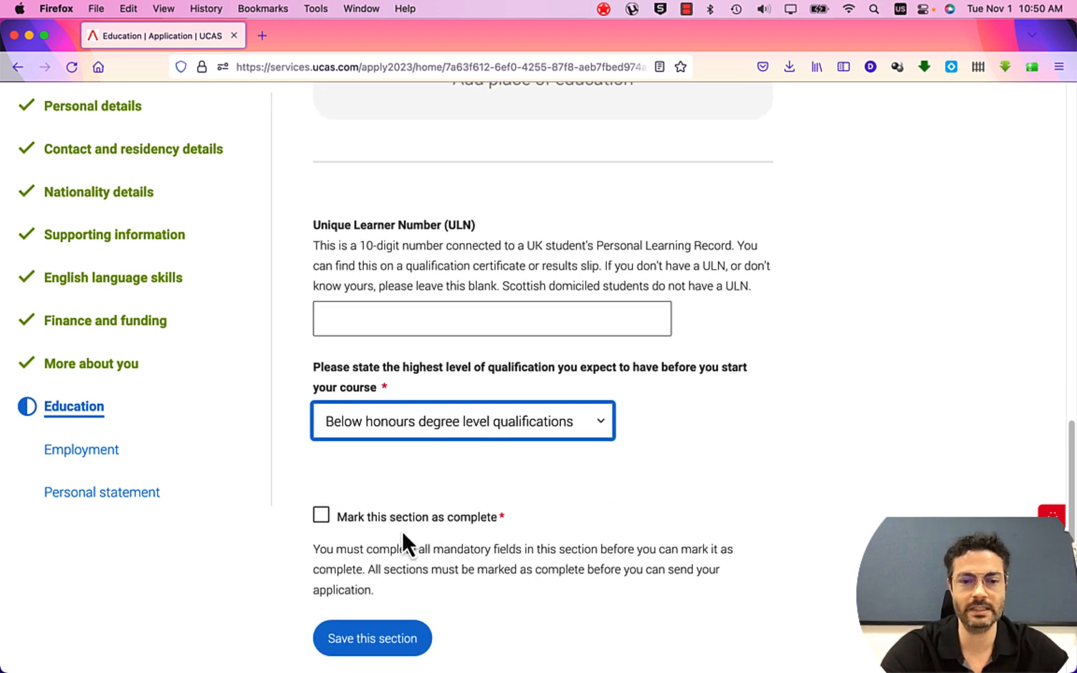
# Step: Mark the Education section as complete and save it
pyautogui.scroll(-2, 402, 530)
pyautogui.click(321, 433)
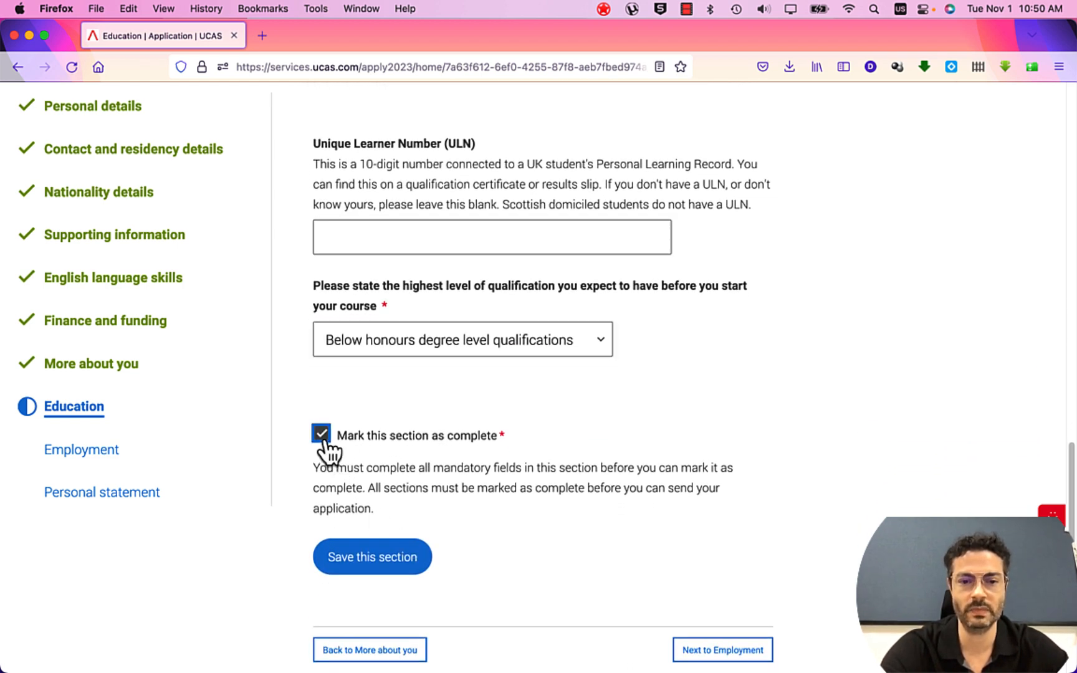
pyautogui.click(401, 564)
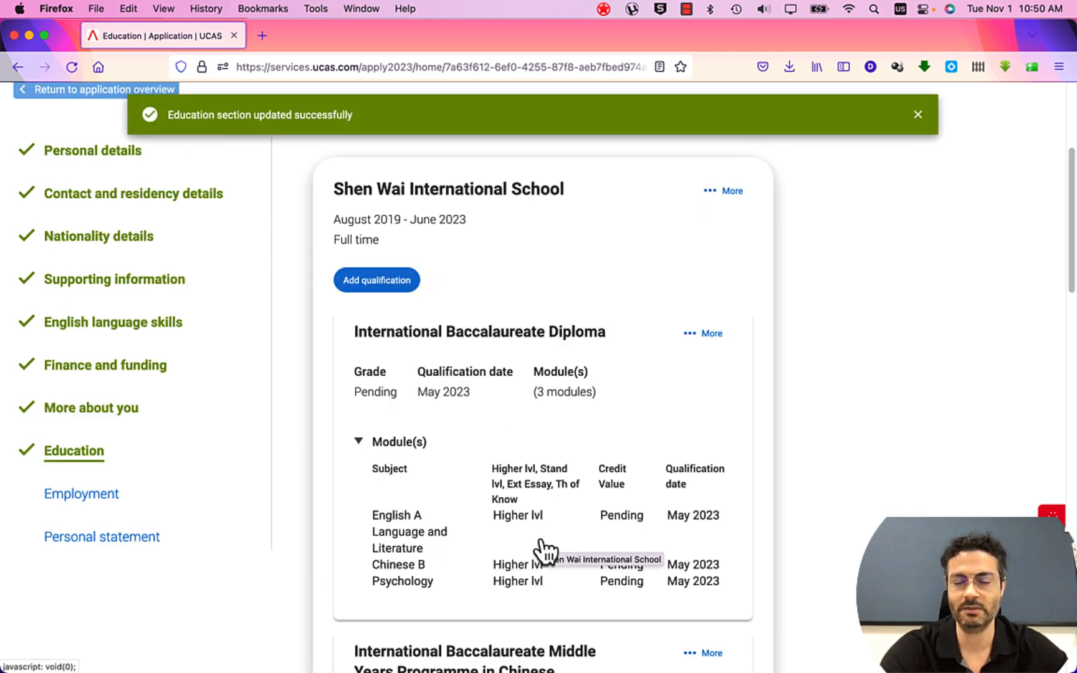
pyautogui.scroll(-10, 540, 549)
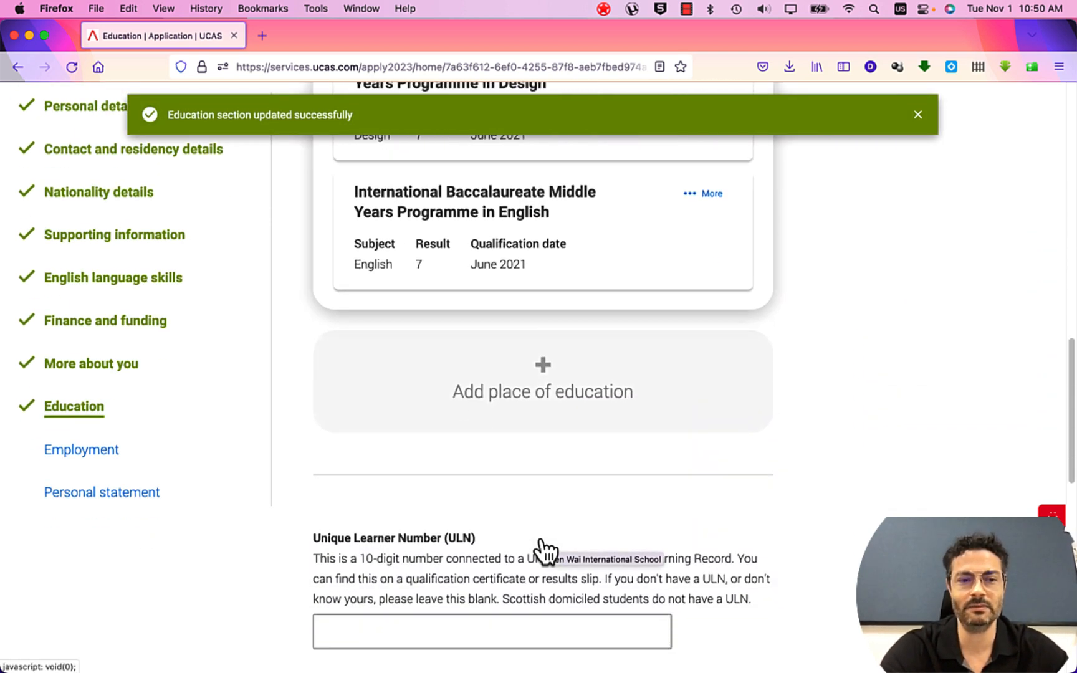
pyautogui.scroll(-5, 541, 551)
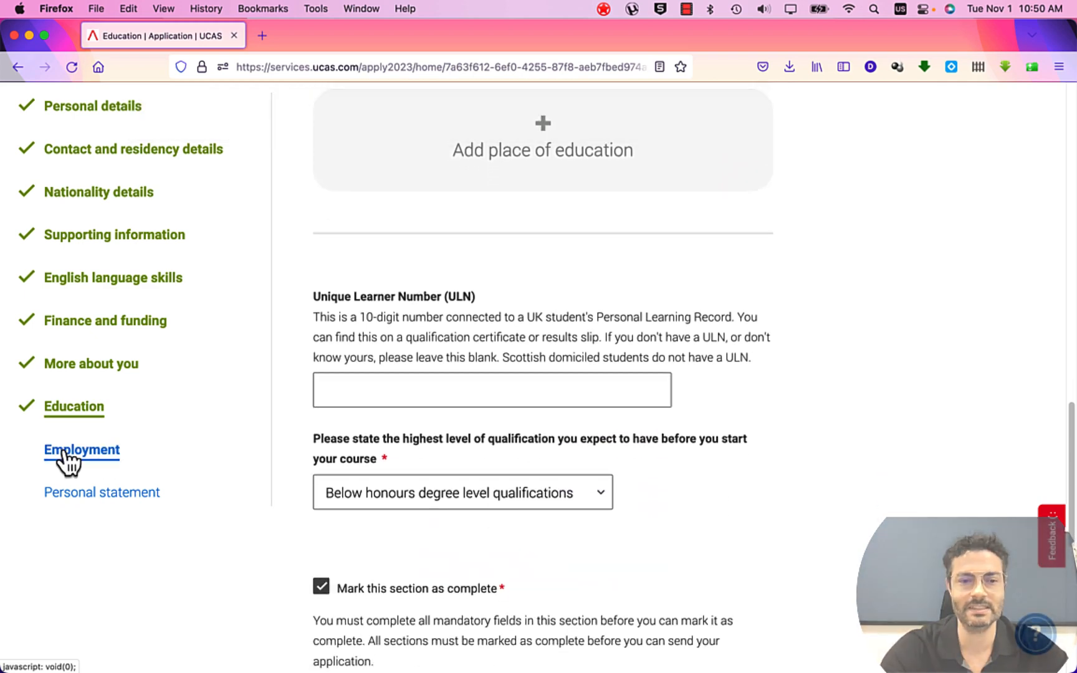